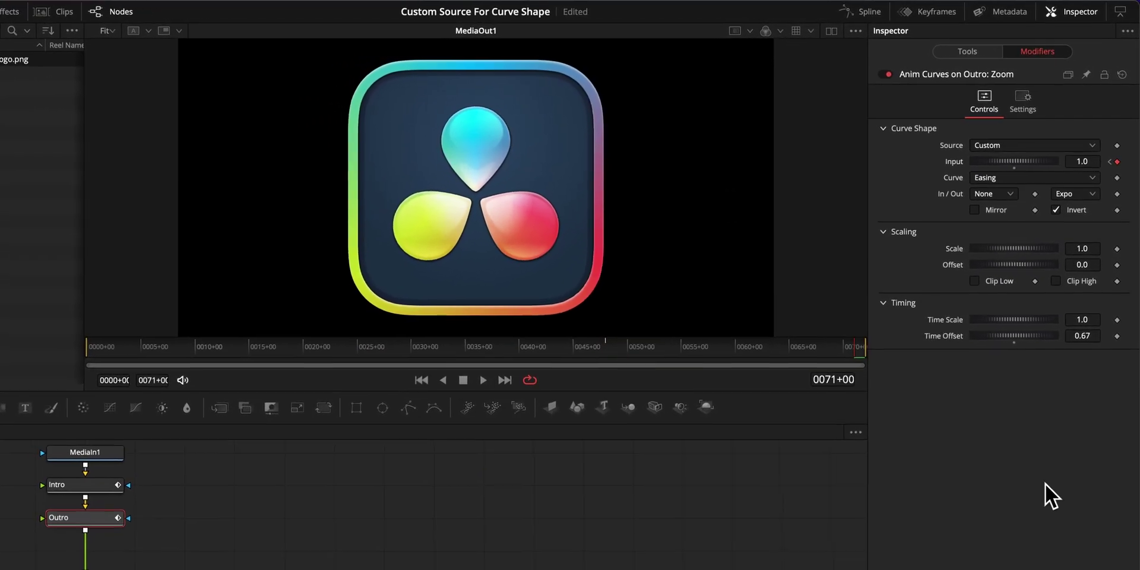
# Step: Preview the finished logo zoom, then add Transform nodes named Intro and Outro below MediaIn1
pyautogui.press('space')
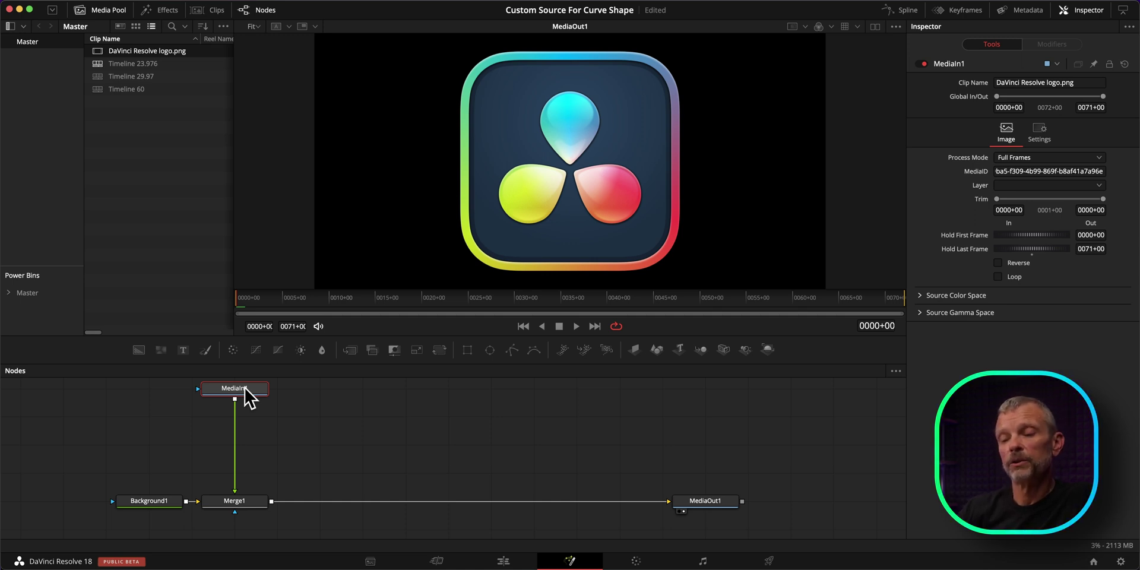
pyautogui.hotkey('shift', 'space')
pyautogui.write('xf')
pyautogui.press('Return')
pyautogui.hotkey('shift', 'space')
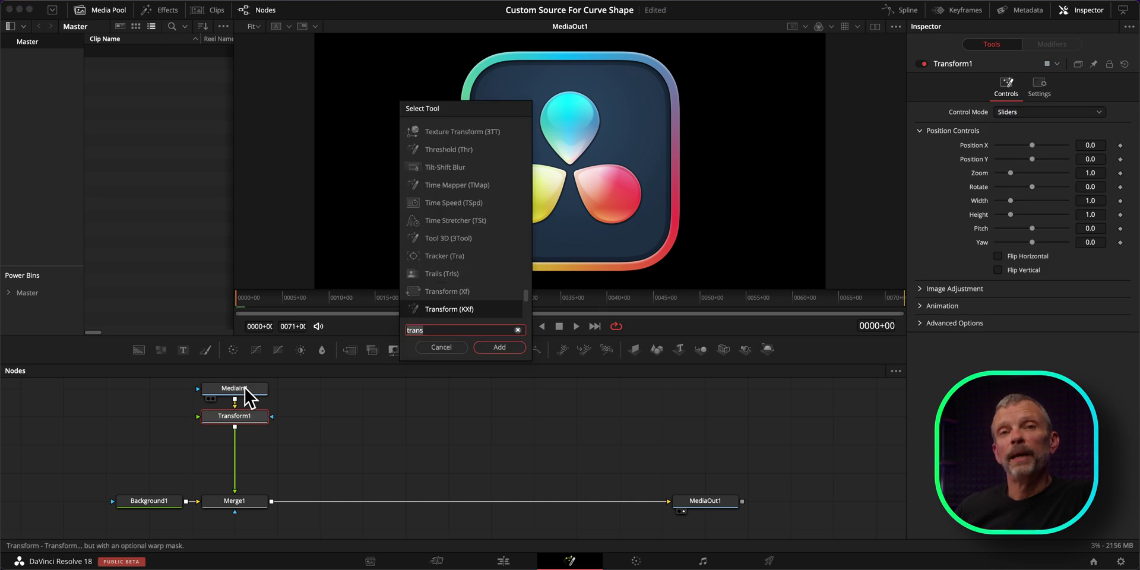
pyautogui.write('outro')
pyautogui.press('Return')
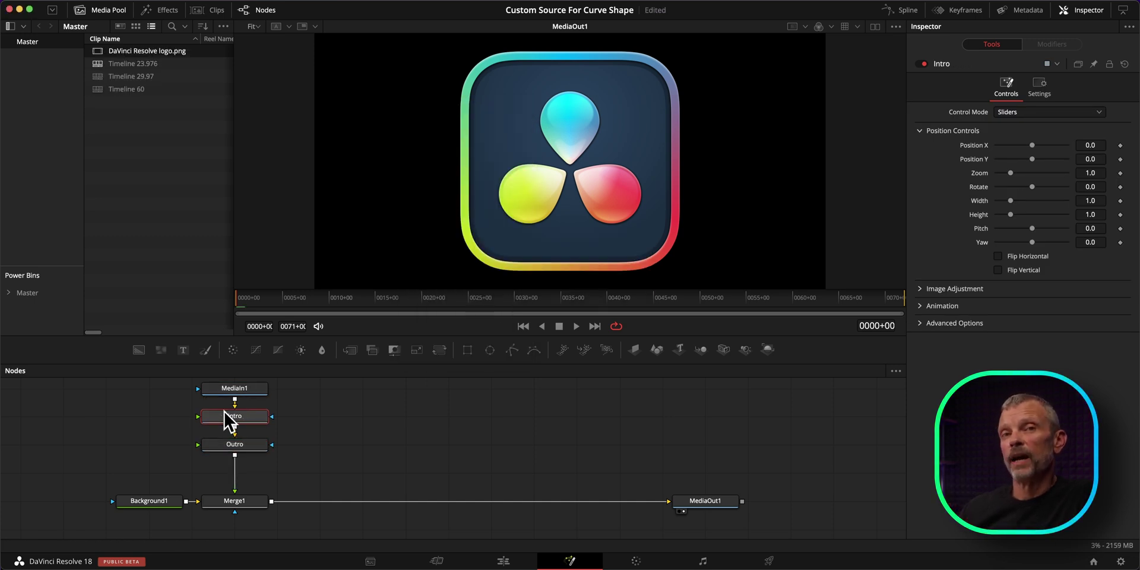
# Step: Drive Intro's Zoom with an Anim Curves Easing curve set to Out Elastic, and preview it
pyautogui.rightClick(979, 173)
pyautogui.click(1009, 261)
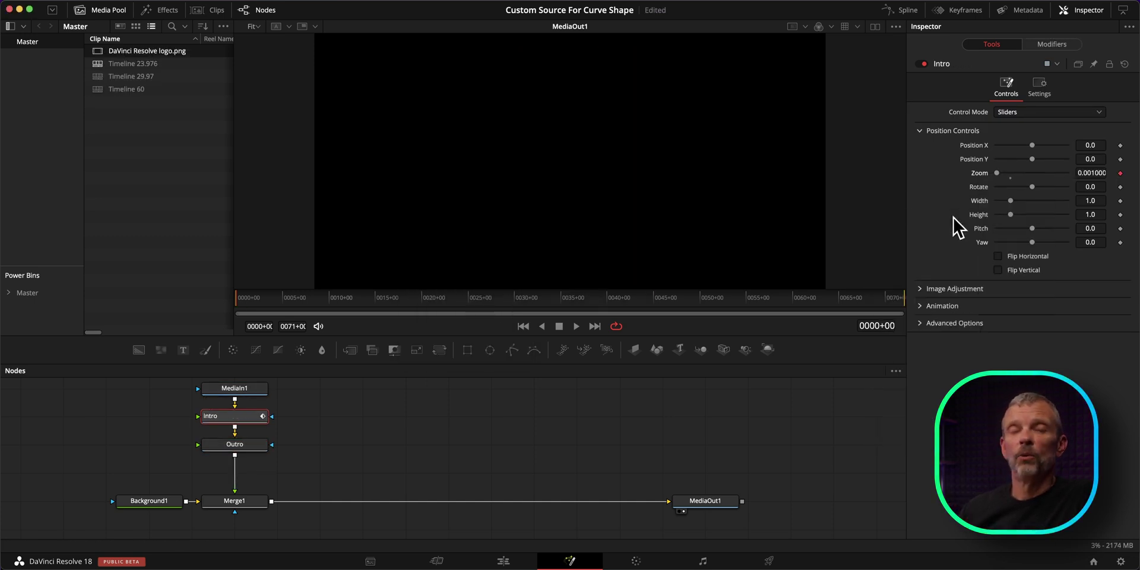
pyautogui.click(1051, 44)
pyautogui.click(1059, 139)
pyautogui.click(1006, 165)
pyautogui.click(1083, 152)
pyautogui.click(1083, 264)
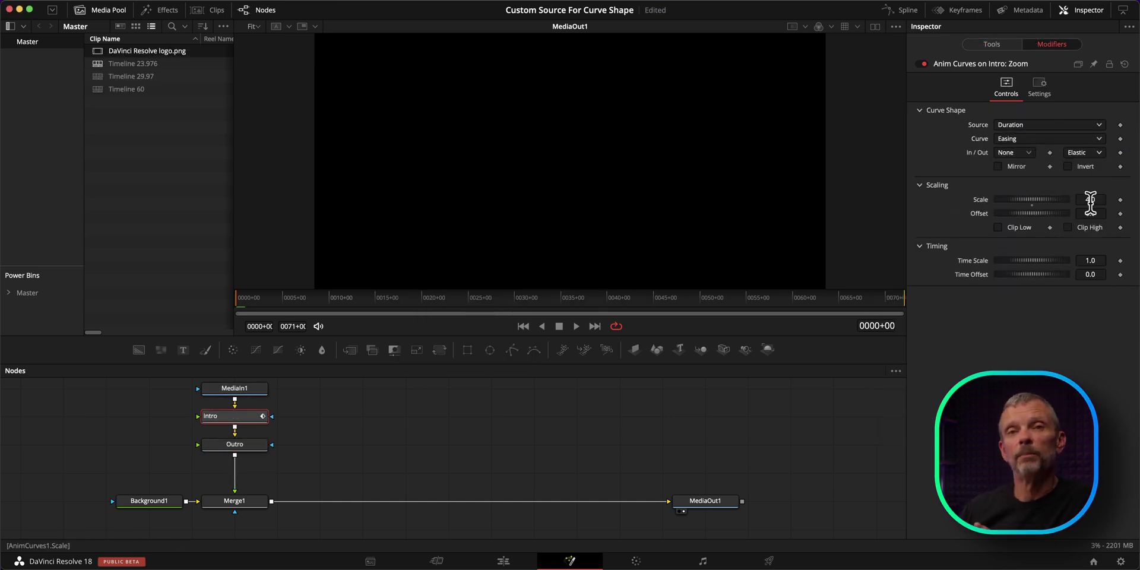
pyautogui.click(575, 326)
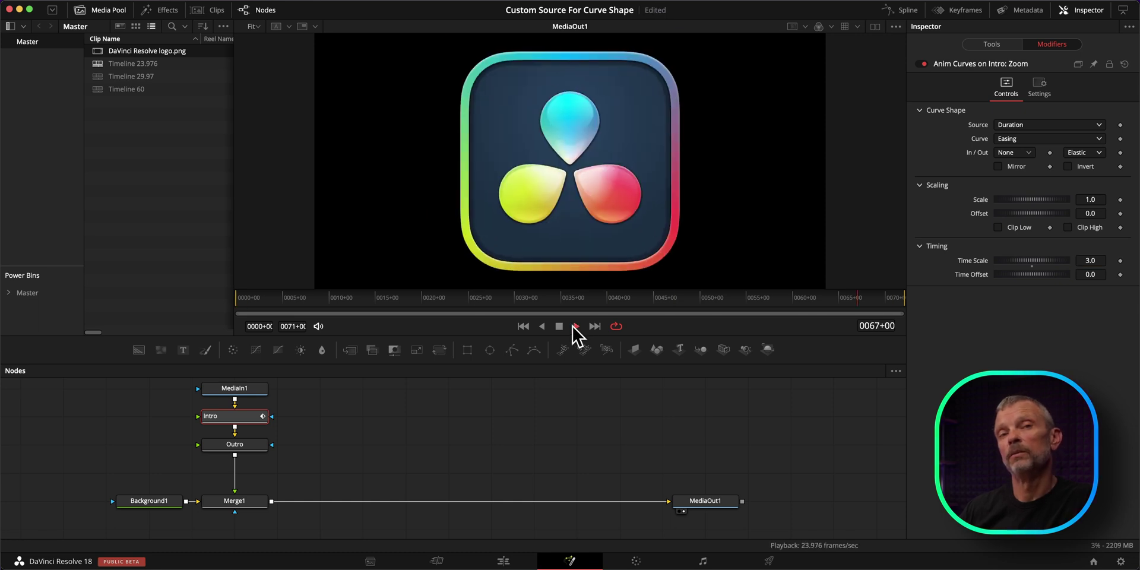
# Step: Begin setting up Outro's Zoom curve and its out easing options
pyautogui.click(240, 446)
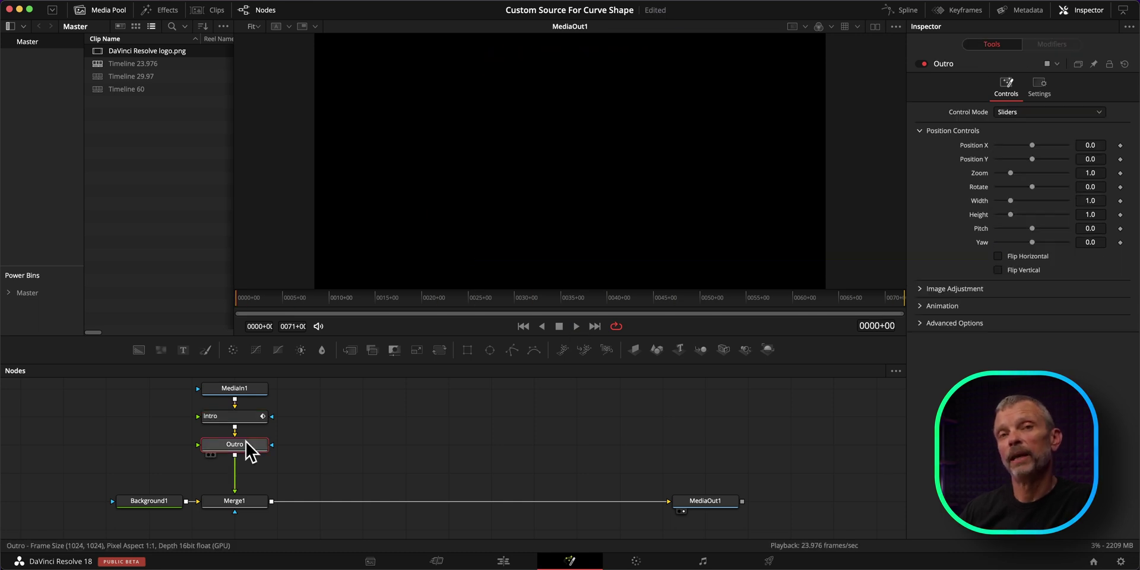
pyautogui.rightClick(979, 173)
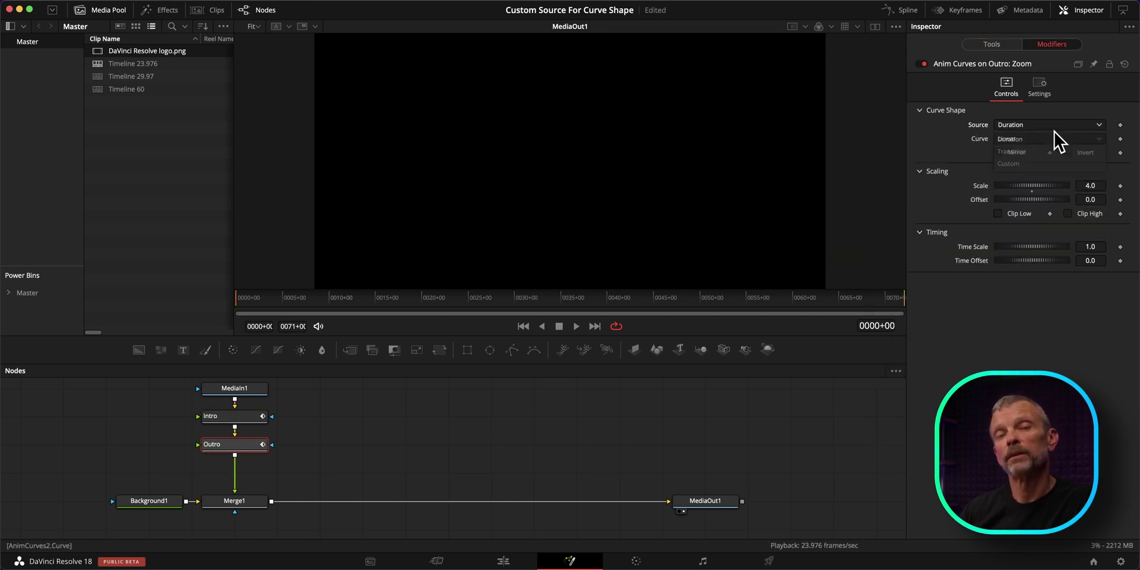
pyautogui.click(1083, 152)
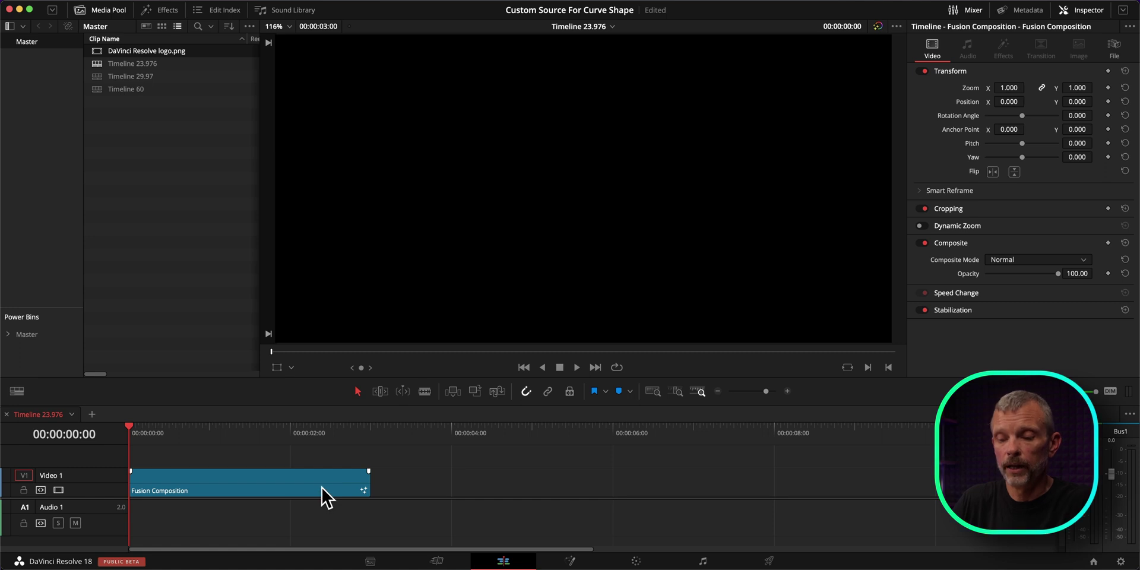
# Step: Copy the Fusion Composition onto Video 2 at about 10 seconds long, and play it from the start
pyautogui.moveTo(324, 496); pyautogui.dragTo(933, 454)
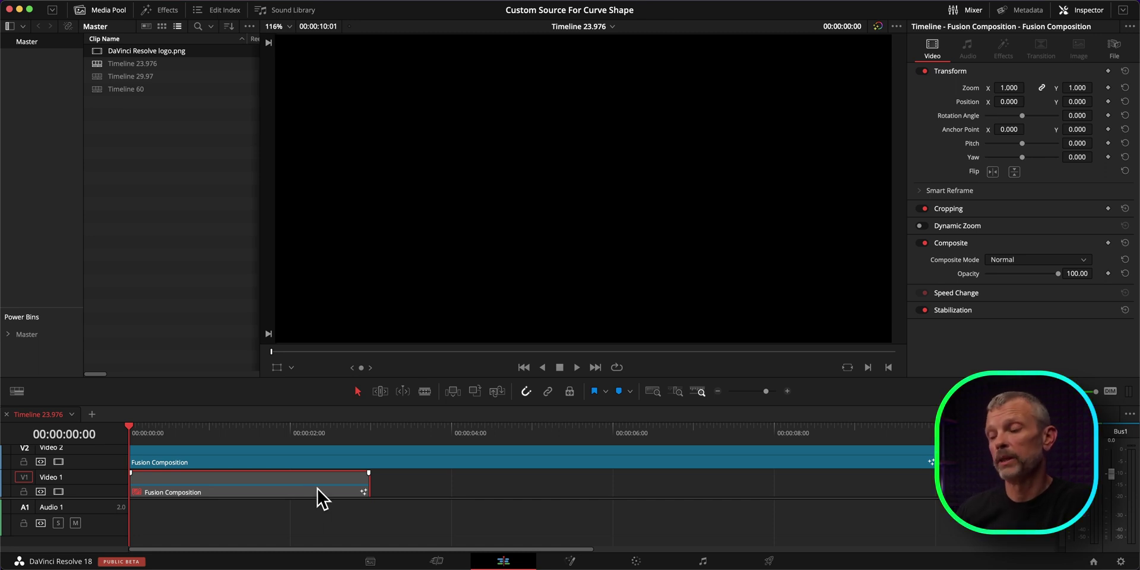
pyautogui.press('space')
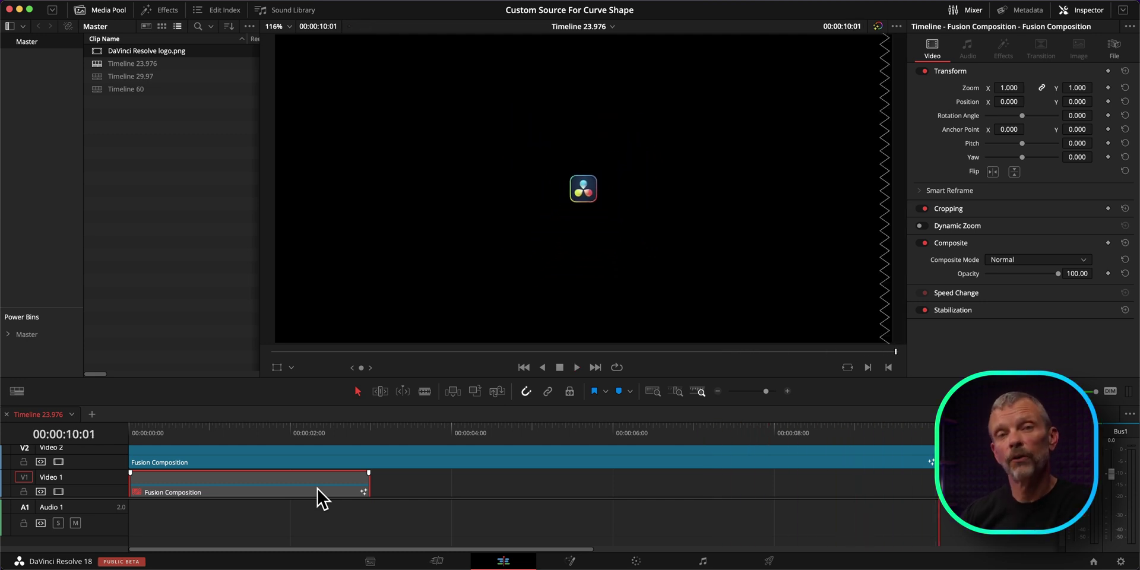
pyautogui.press('Home')
pyautogui.press('space')
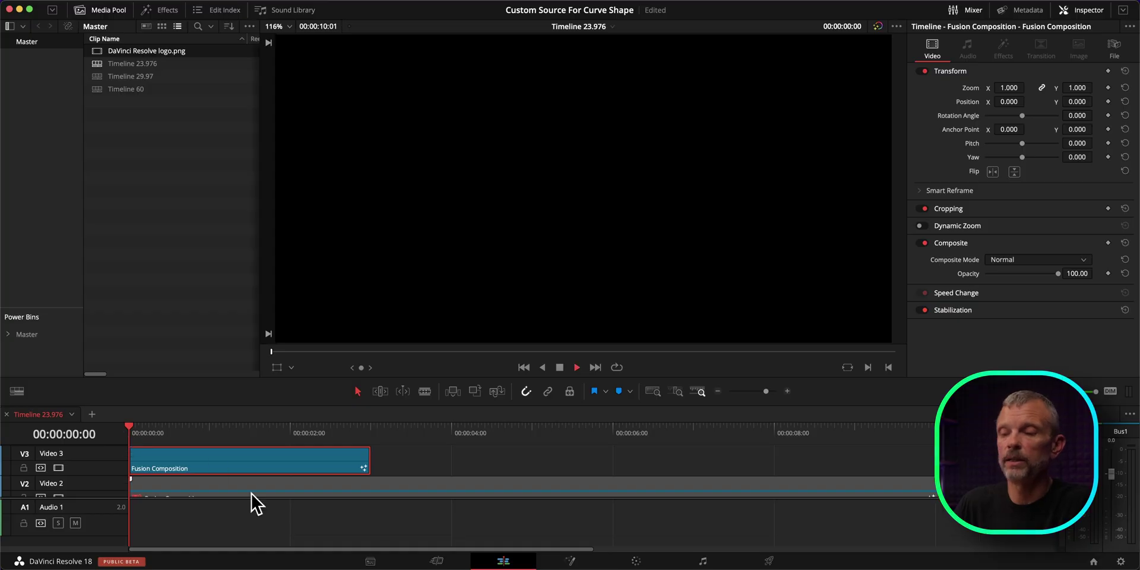
# Step: Play and stop the short Video 3 clip, then open the Source choices for Intro's Anim Curves
pyautogui.press('space')
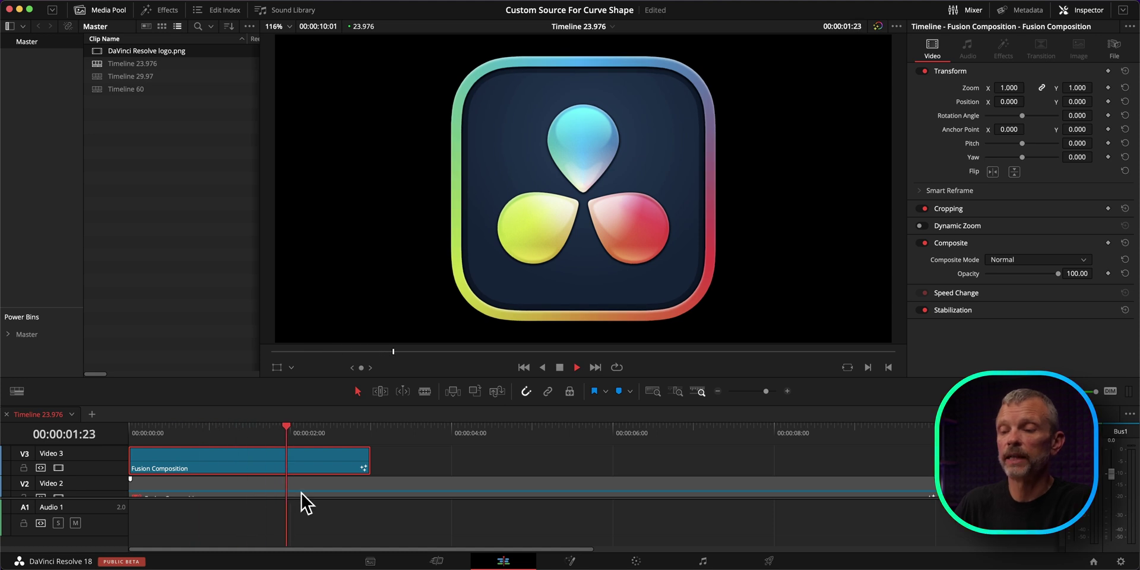
pyautogui.press('space')
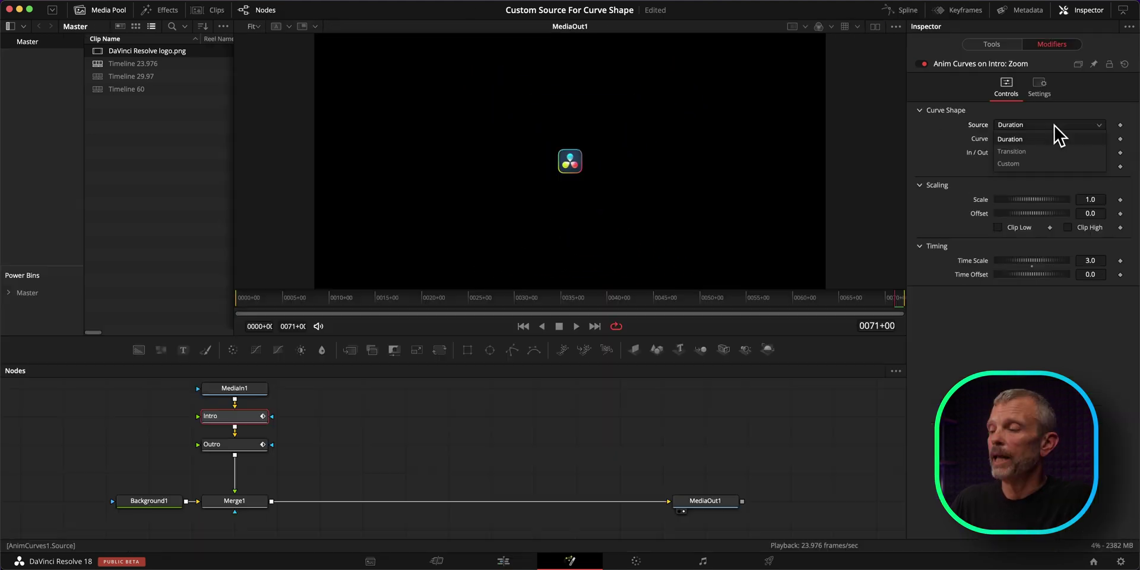
pyautogui.click(1012, 158)
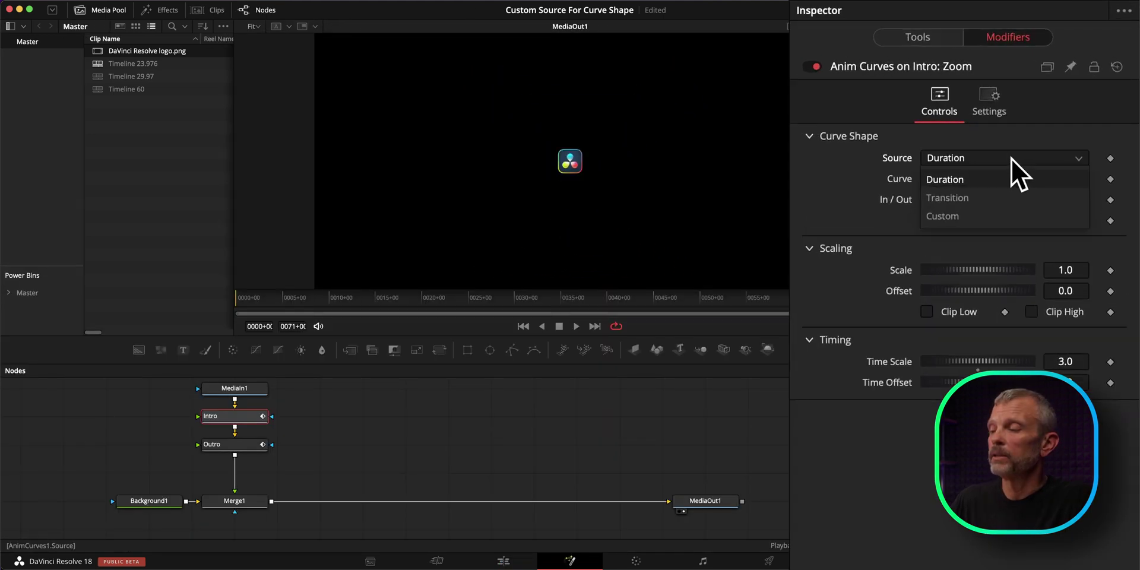
# Step: Switch Intro's curve source to Custom, save, and keyframe Input 0.0 at frame 0 and 1.0 near frame 24
pyautogui.click(1012, 214)
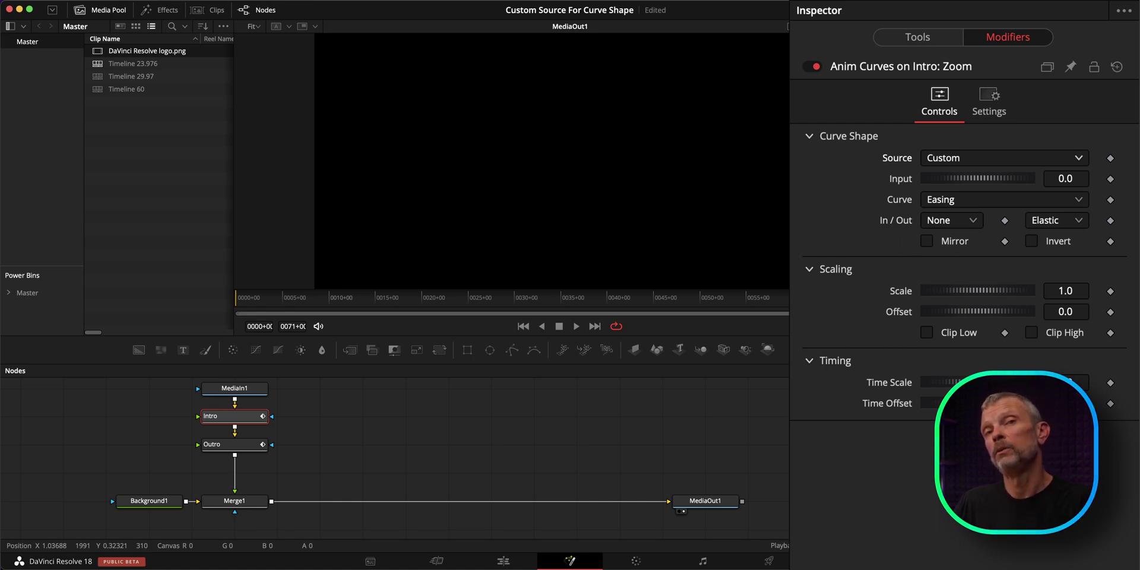
pyautogui.press('super+s')
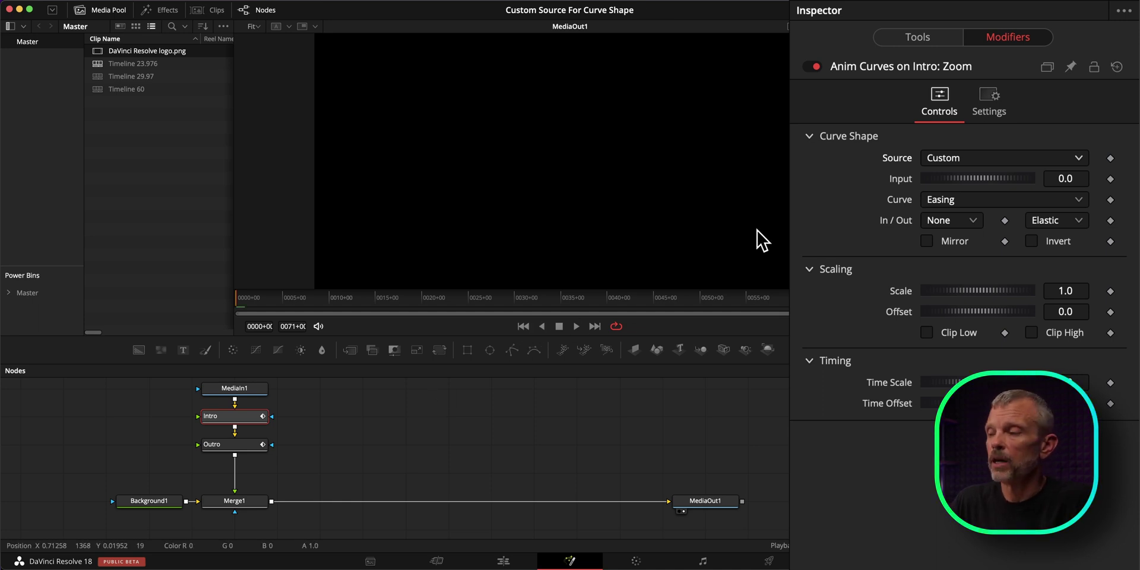
pyautogui.click(1110, 179)
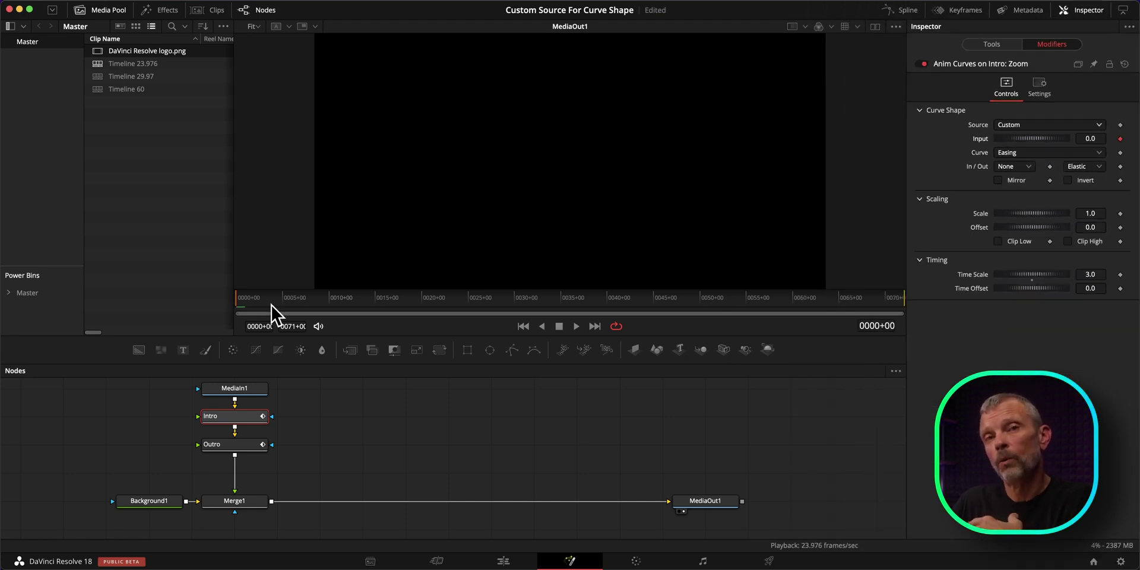
pyautogui.moveTo(271, 304); pyautogui.dragTo(286, 309)
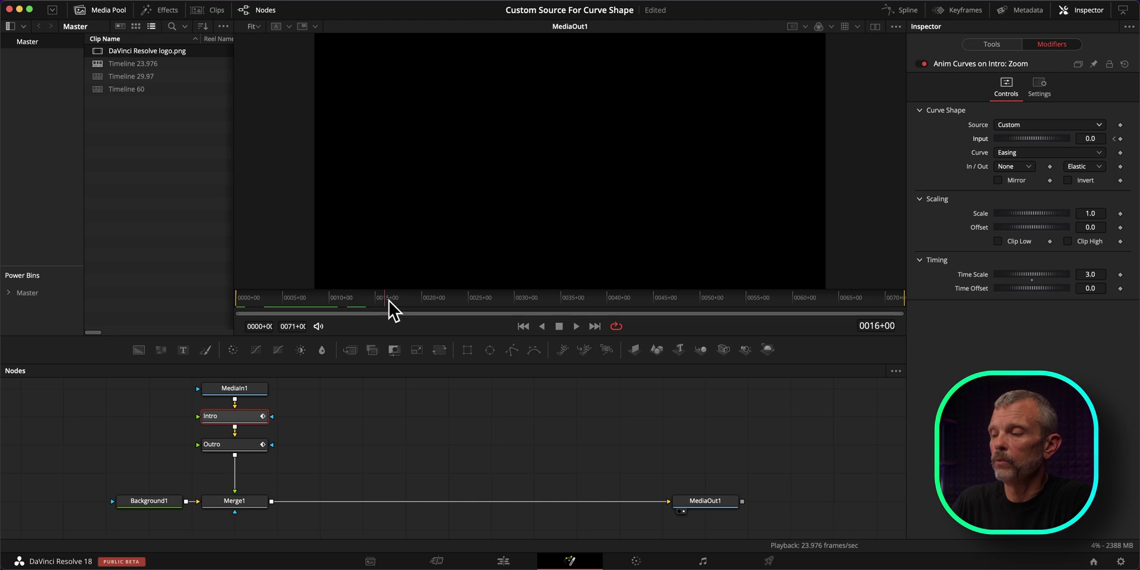
pyautogui.moveTo(420, 307); pyautogui.dragTo(451, 307)
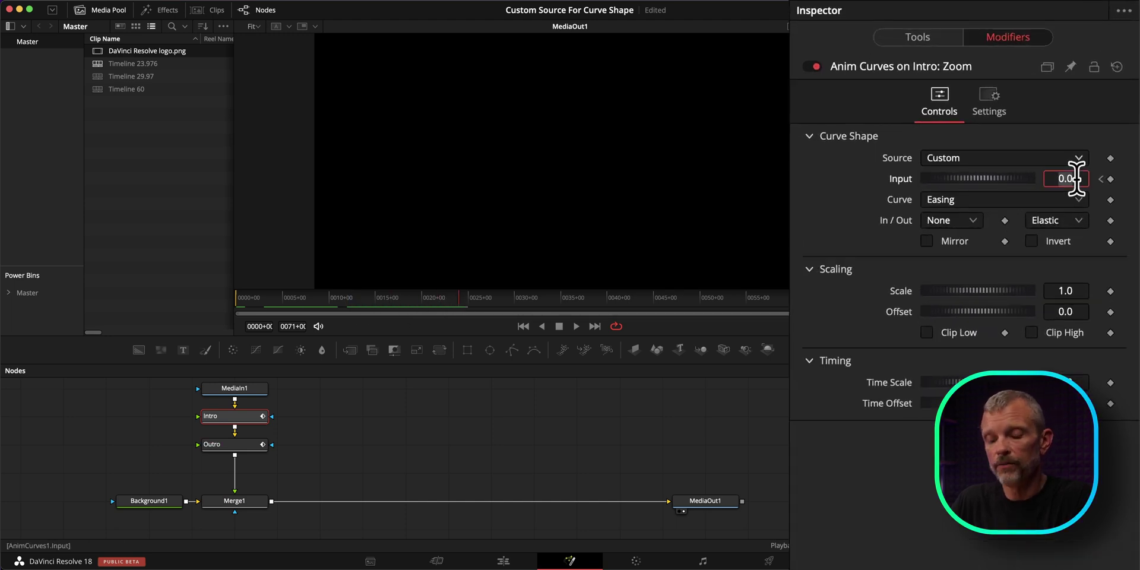
pyautogui.press('Return')
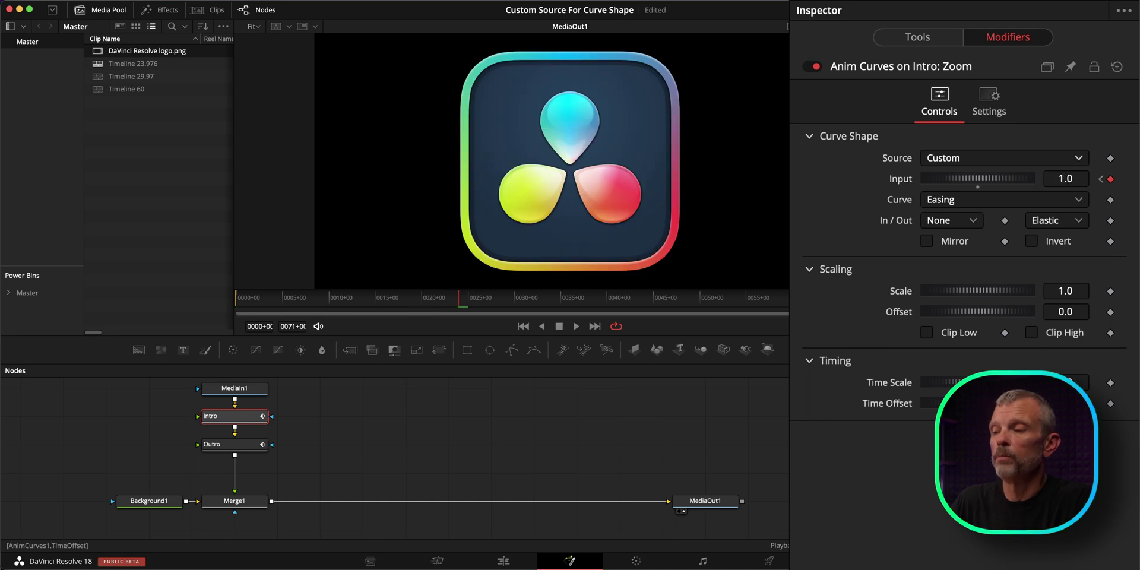
pyautogui.click(1066, 178)
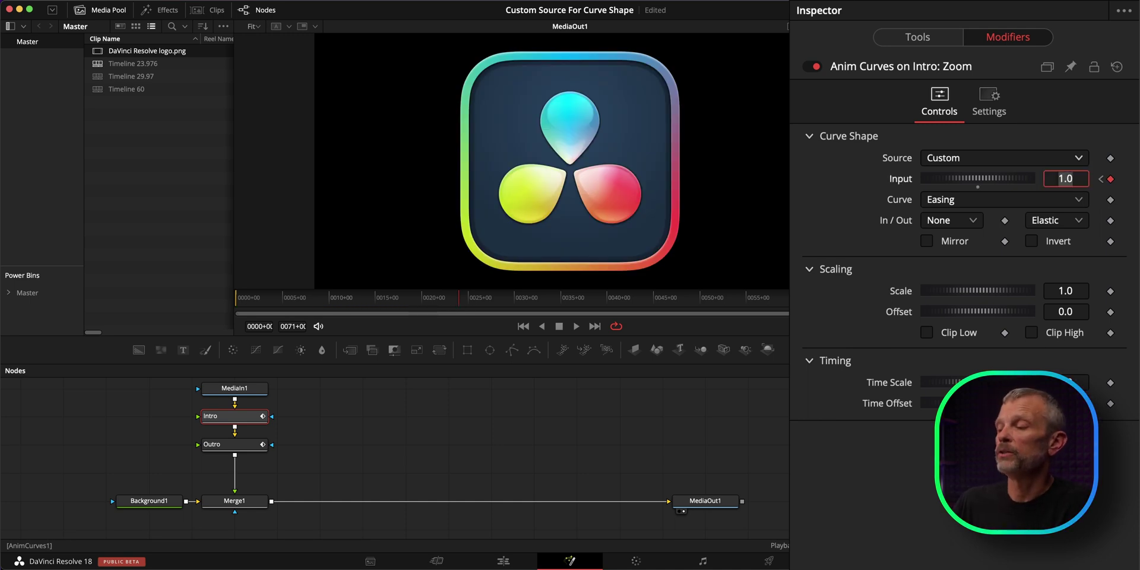
# Step: Reset the Intro curve's Time Scale to 1.0
pyautogui.scroll(-4, 1067, 279)
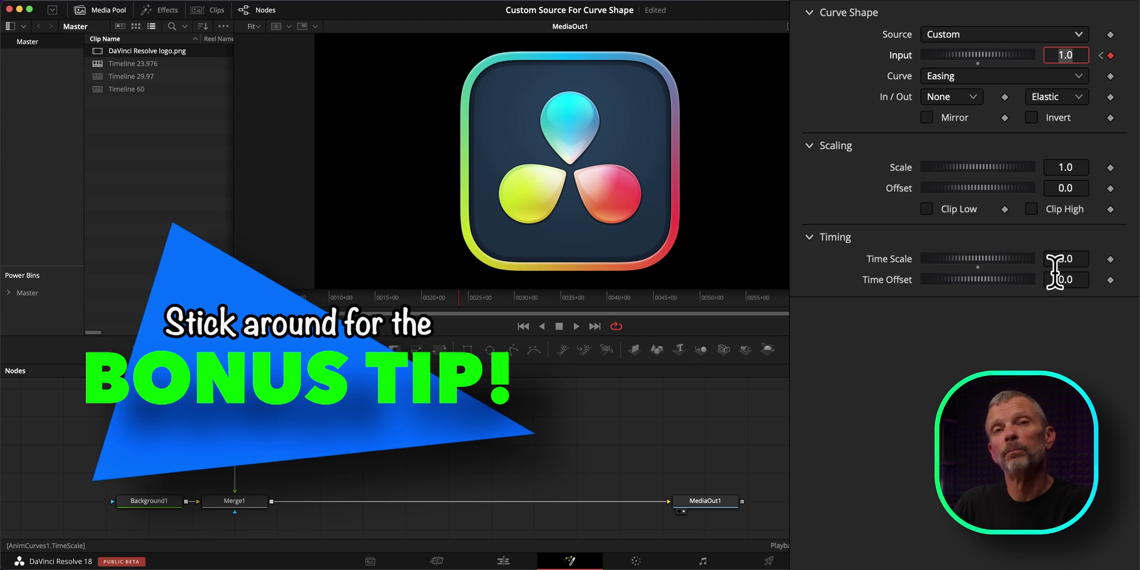
pyautogui.click(1070, 259)
pyautogui.write('3')
pyautogui.press('Return')
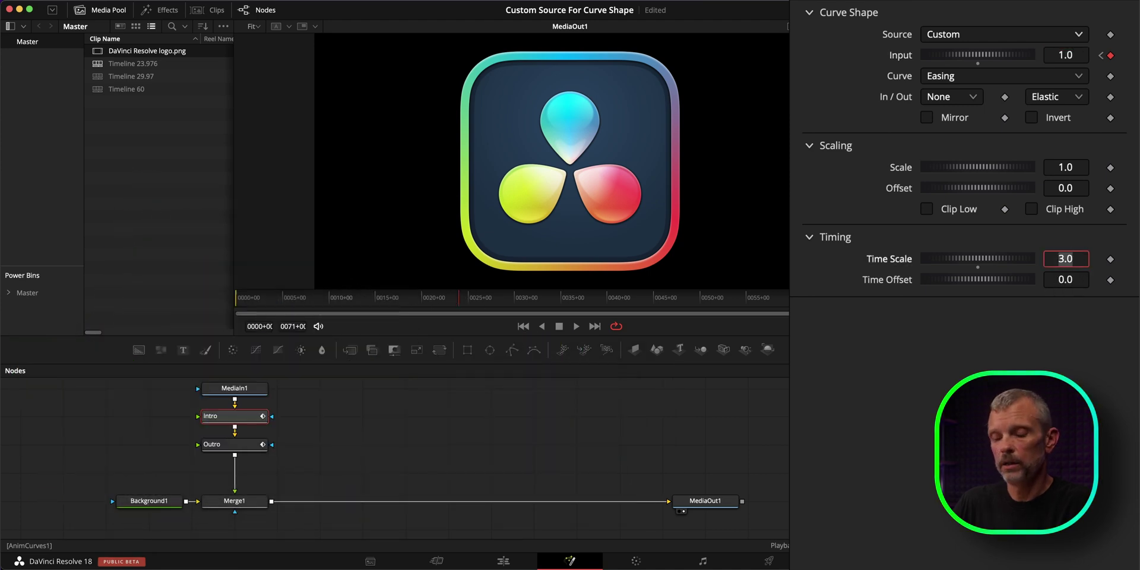
pyautogui.press('Return')
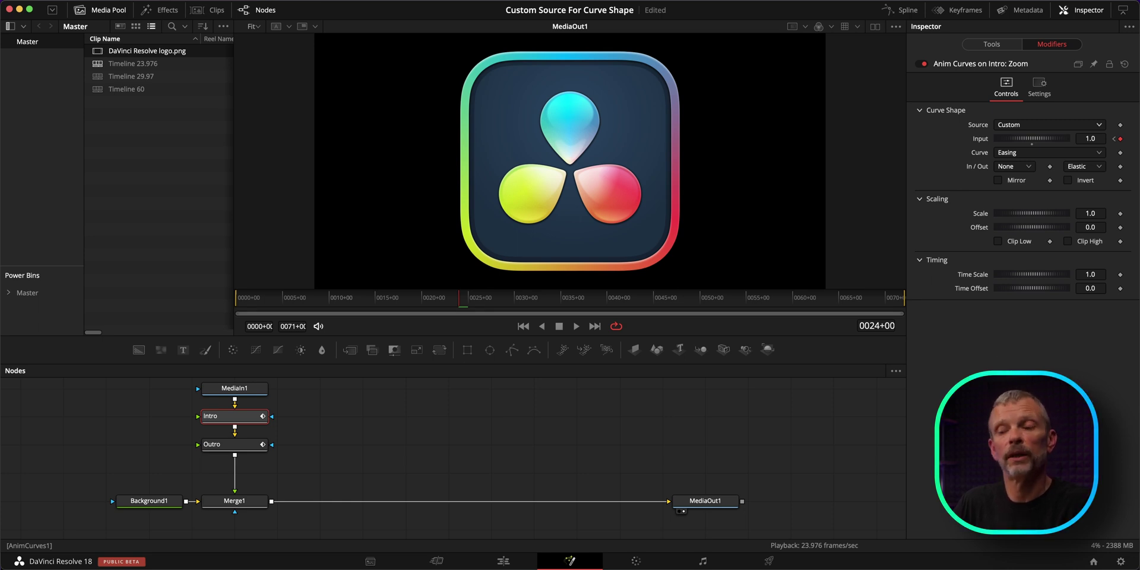
pyautogui.click(523, 326)
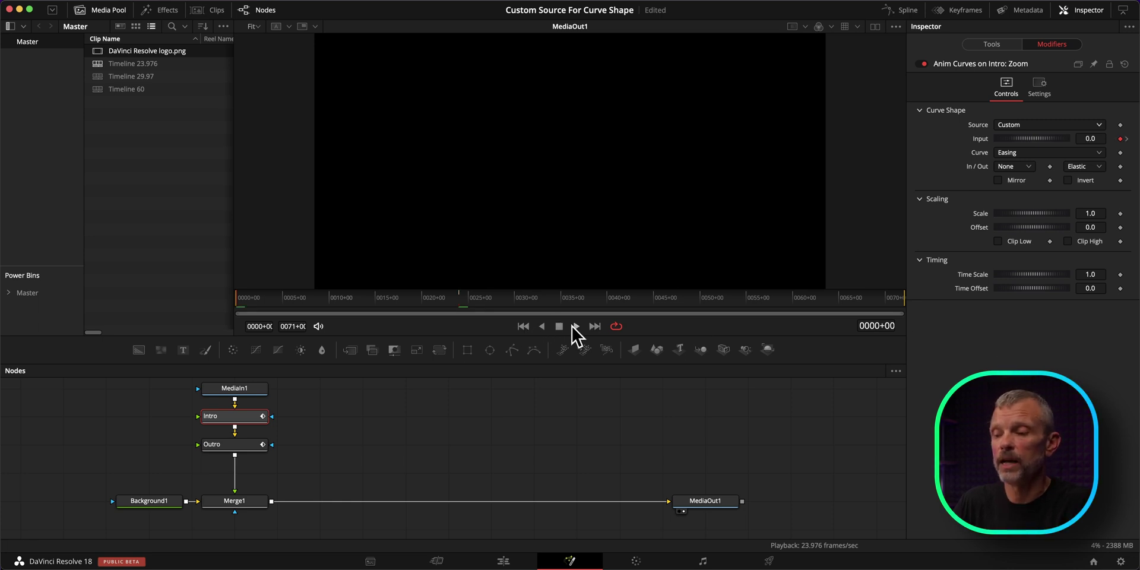
pyautogui.click(575, 326)
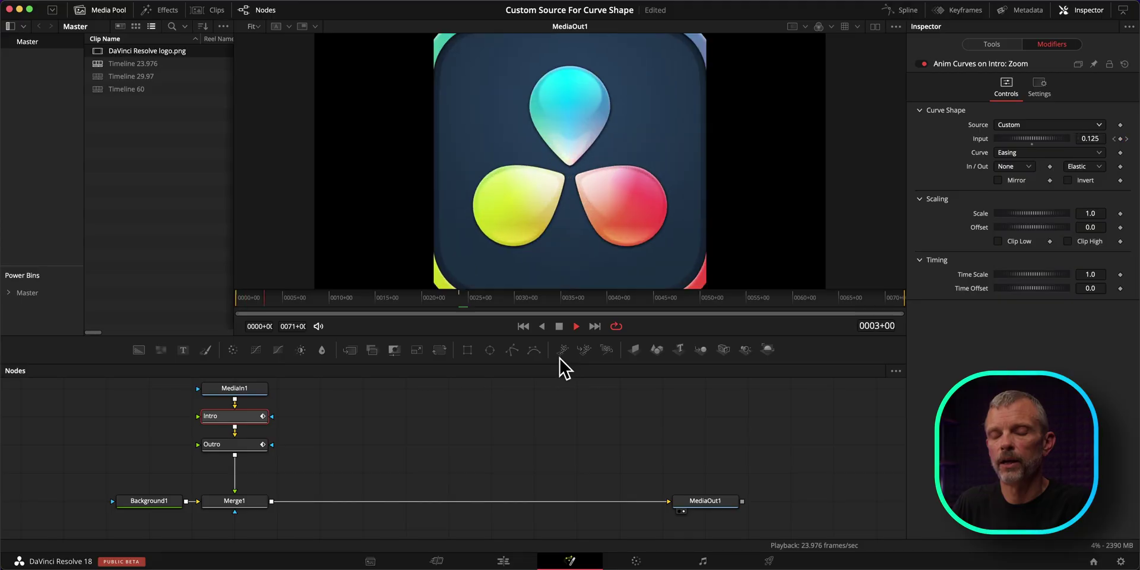
pyautogui.click(234, 445)
# Step: Give Outro's curve a Custom source keyframed at frame 48 and Input 1.0 on the last frame
pyautogui.moveTo(525, 309); pyautogui.dragTo(692, 310)
pyautogui.click(1032, 124)
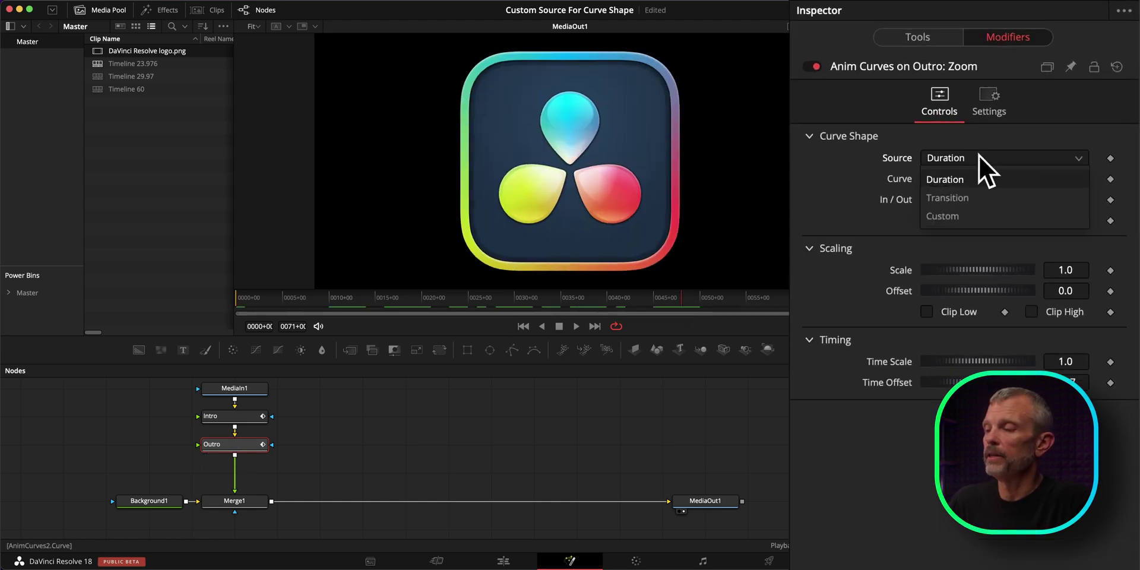
pyautogui.click(986, 215)
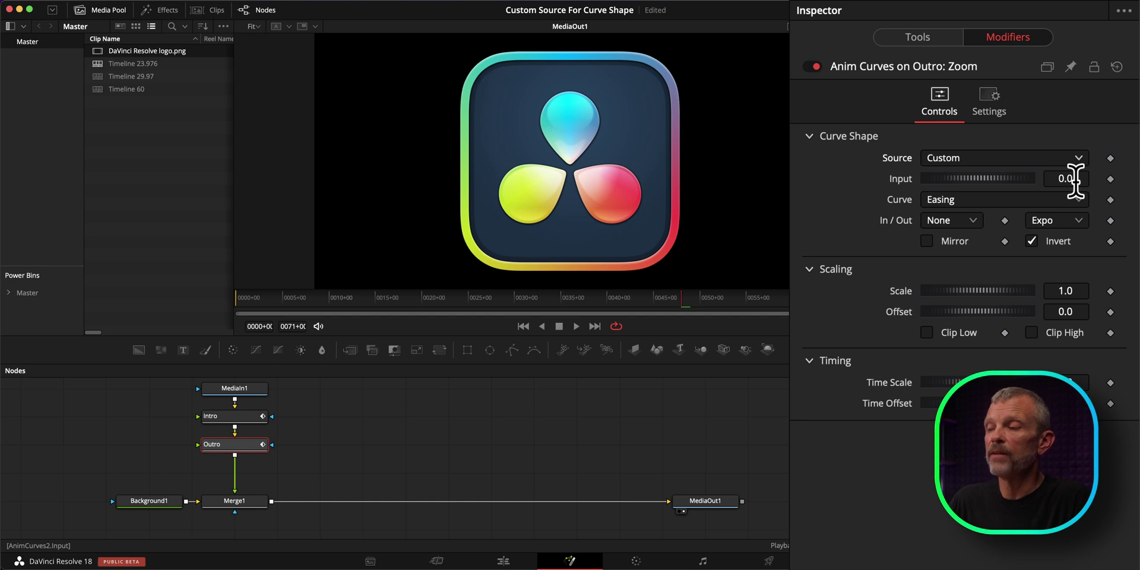
pyautogui.click(1110, 179)
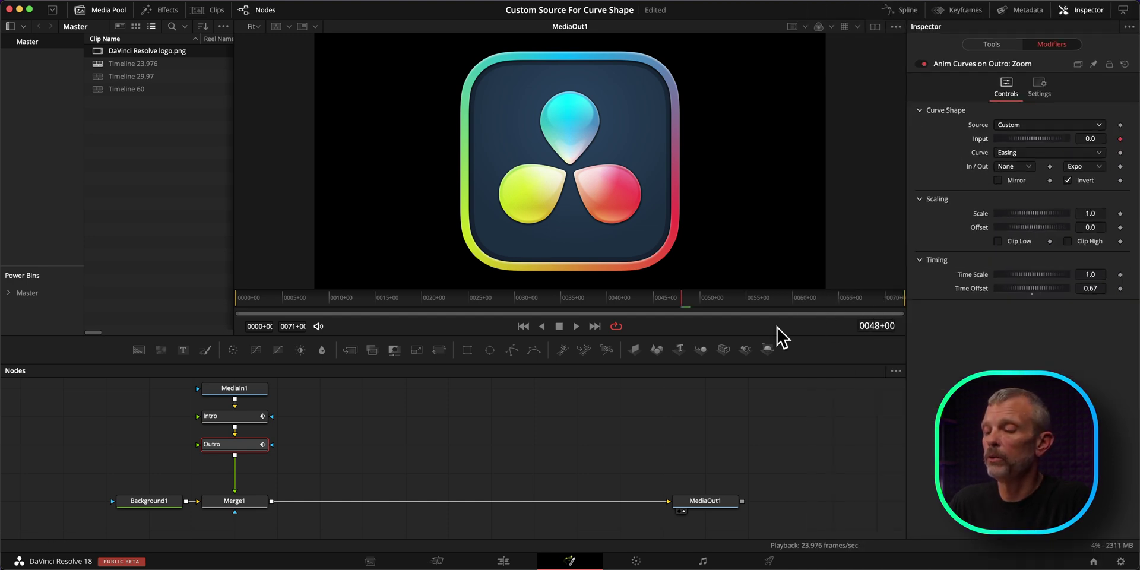
pyautogui.click(594, 326)
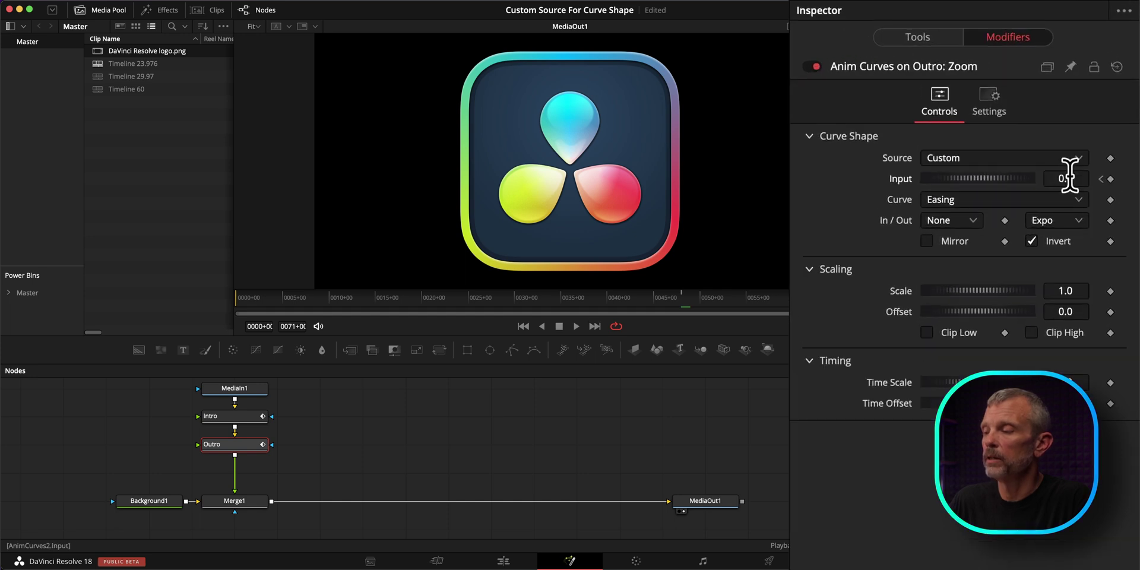
pyautogui.doubleClick(1065, 178)
pyautogui.write('1')
pyautogui.press('Return')
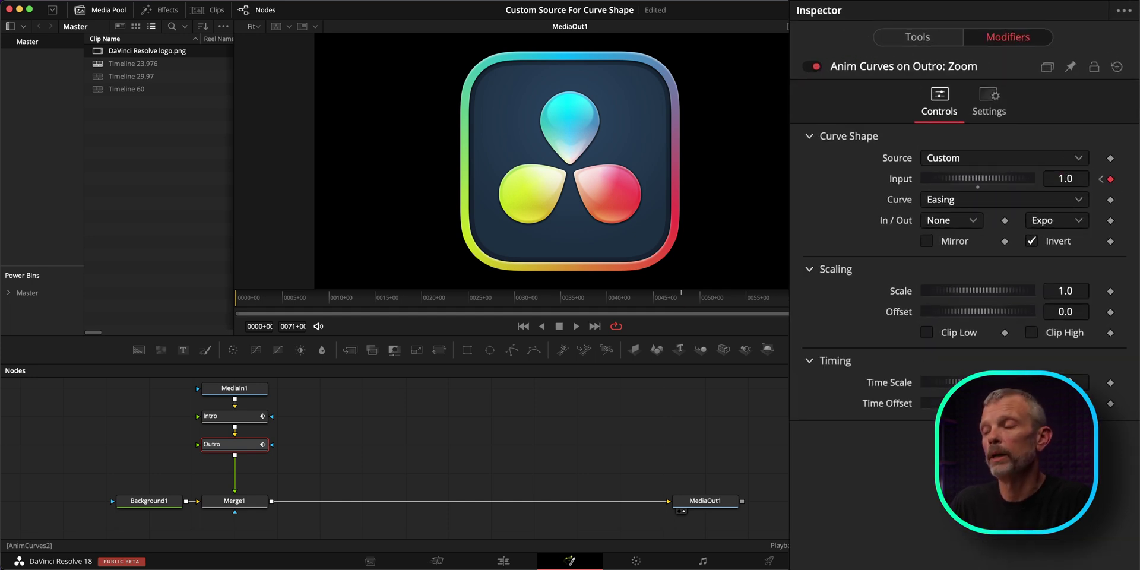
# Step: Set the Outro curve's Time Offset to 0 and play the logo animation
pyautogui.doubleClick(1077, 279)
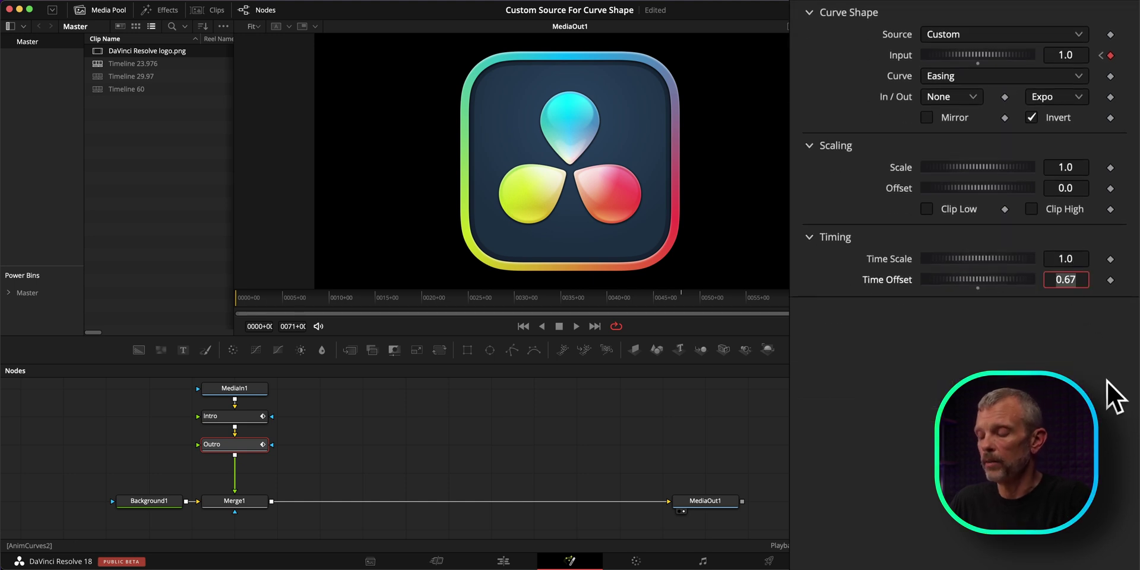
pyautogui.write('0')
pyautogui.press('Return')
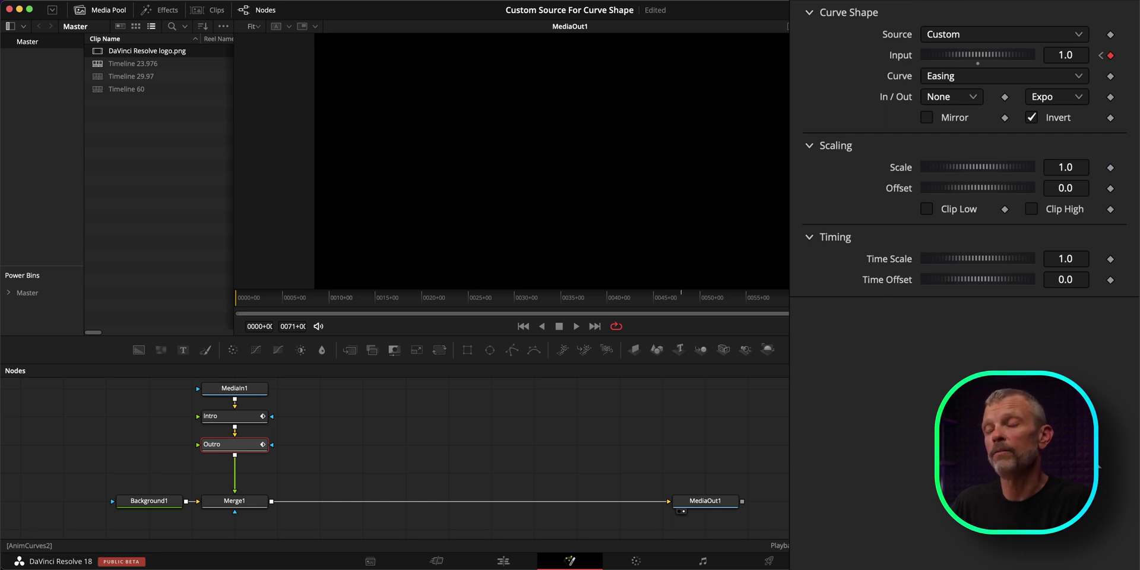
pyautogui.click(576, 325)
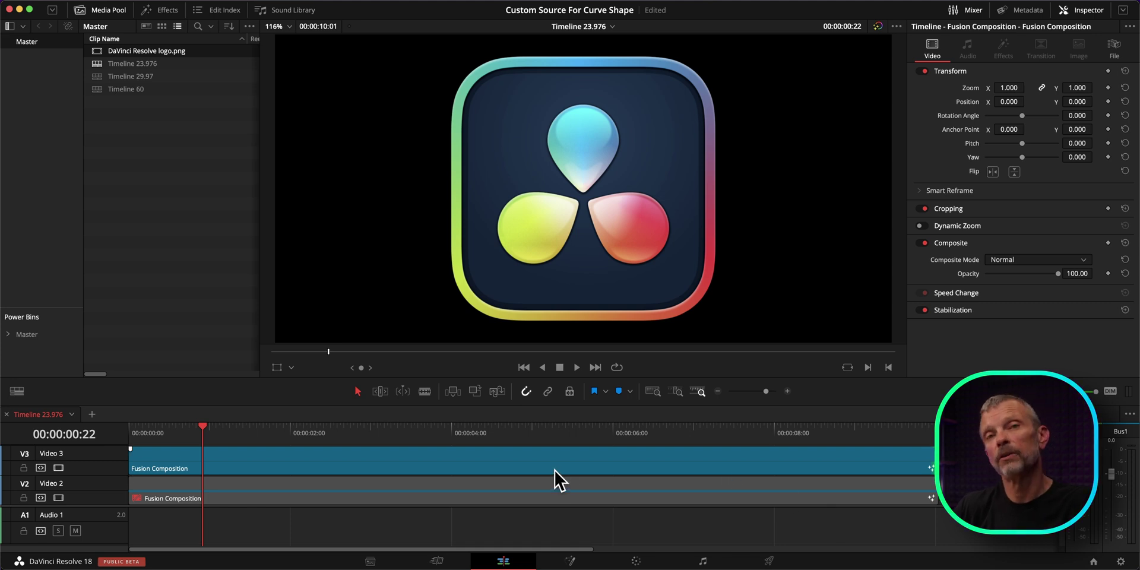
# Step: Go to the start of the timeline and play the Fusion Composition clip
pyautogui.click(524, 368)
pyautogui.press('space')
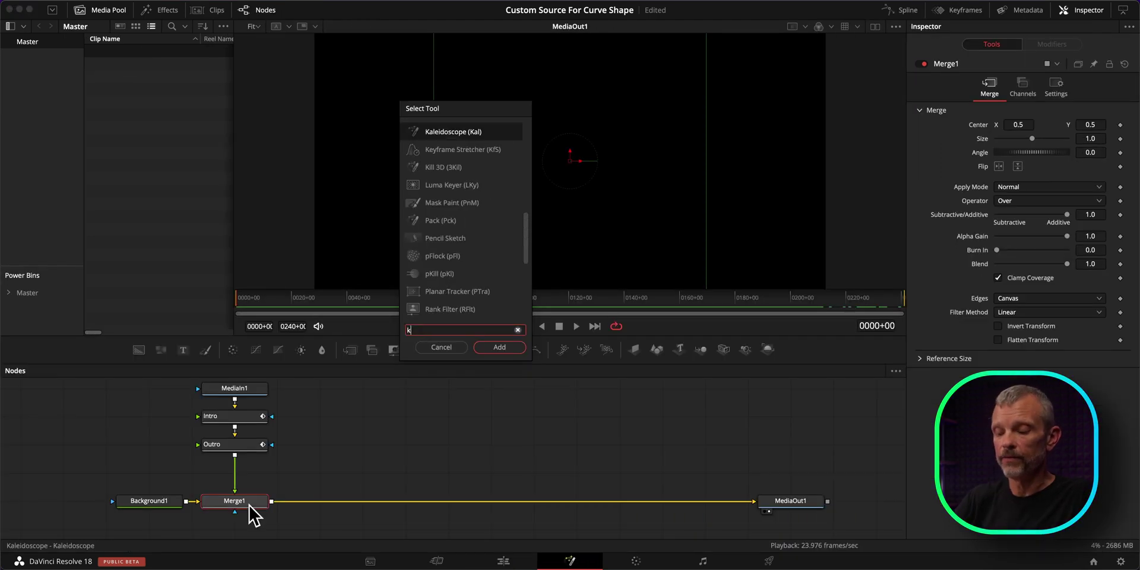
# Step: Insert a Keyframe Stretcher after Merge1 with Source End 71
pyautogui.press('Return')
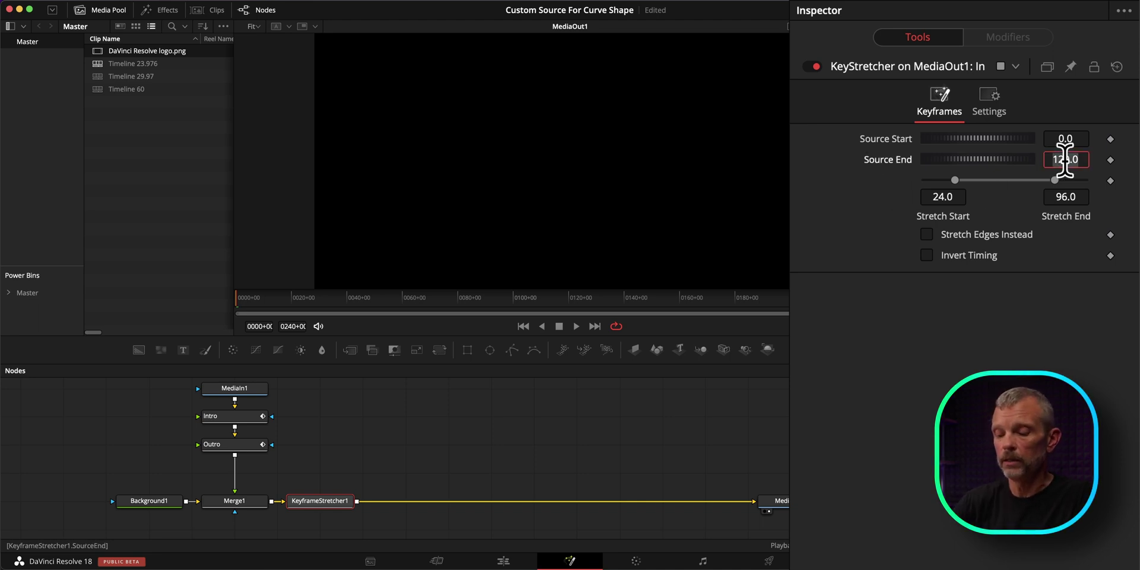
pyautogui.write('71')
pyautogui.press('Return')
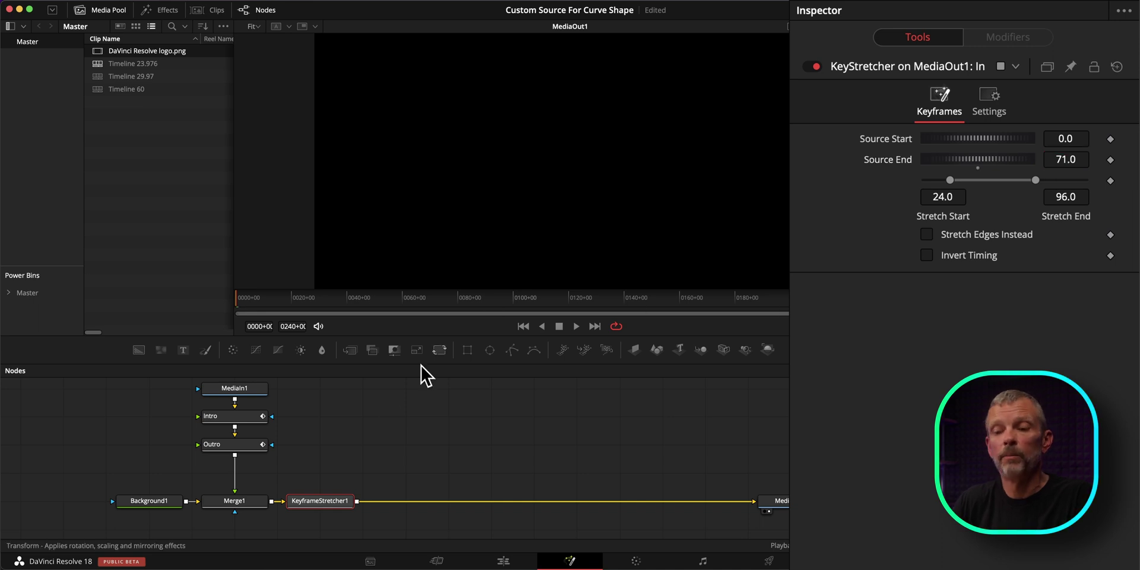
# Step: Check the Outro and Intro zoom keyframes at frame 71
pyautogui.click(224, 447)
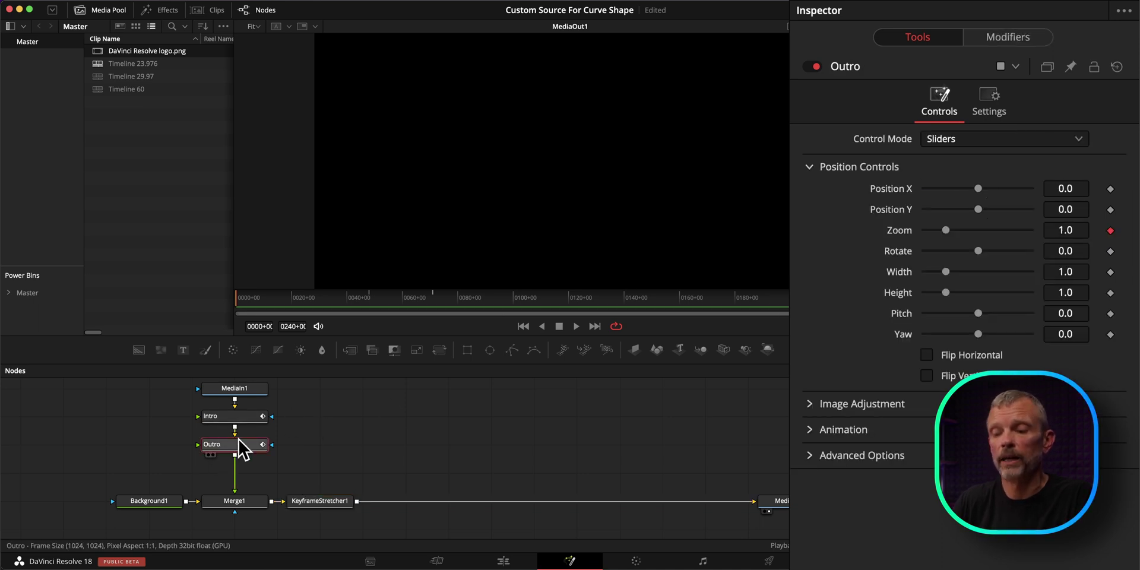
pyautogui.click(432, 303)
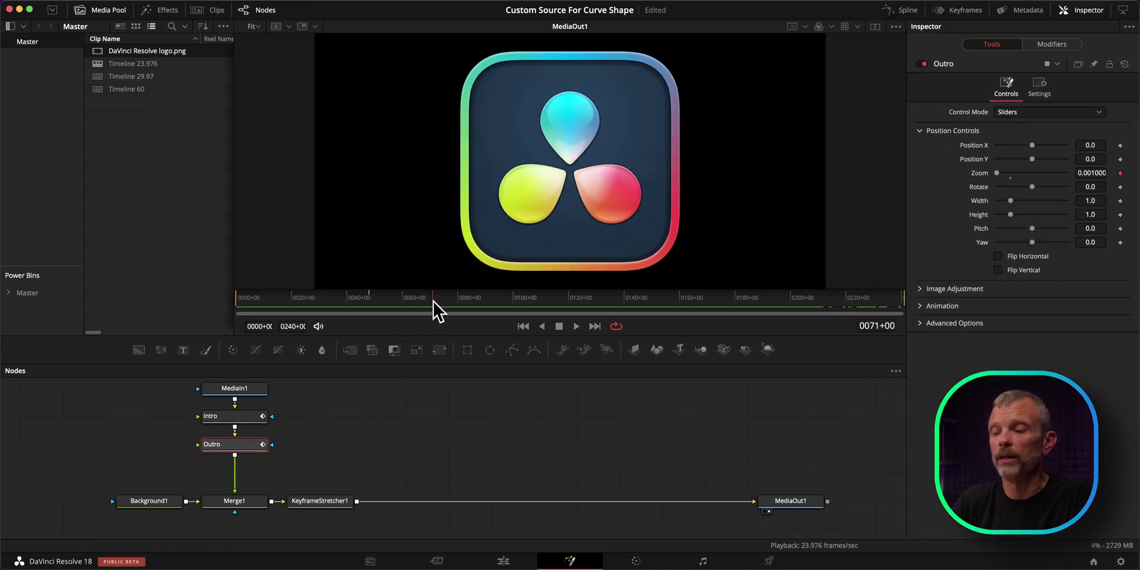
pyautogui.click(241, 419)
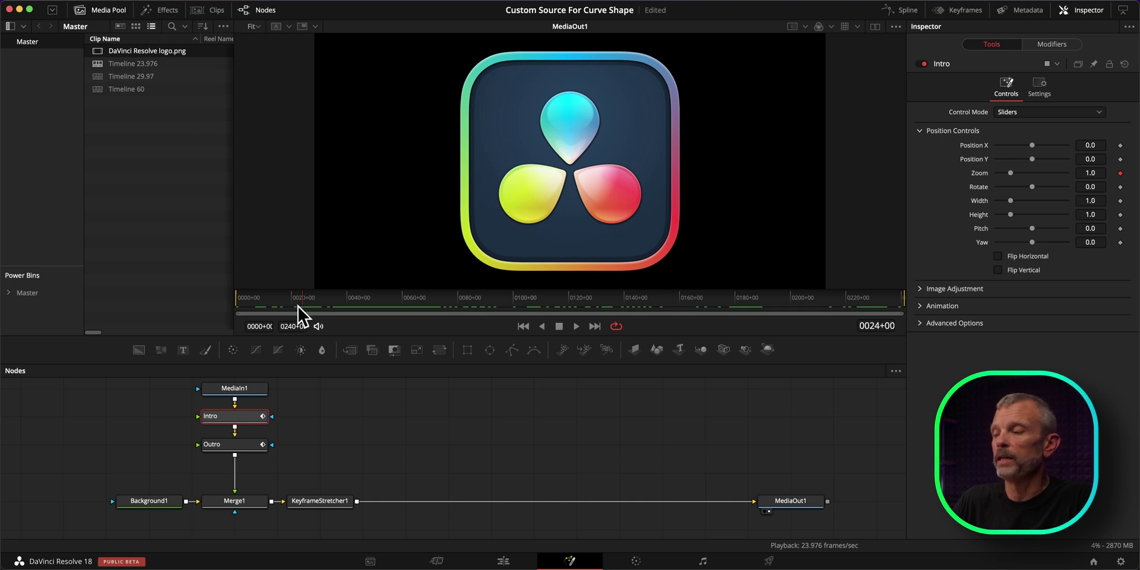
pyautogui.click(252, 447)
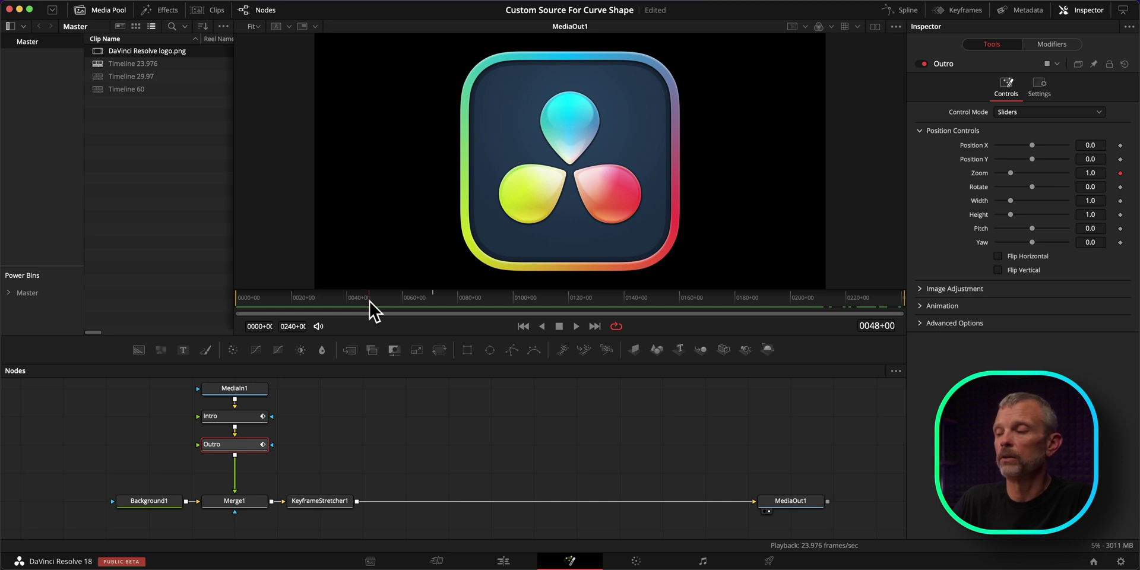
# Step: Set the Keyframe Stretcher's Stretch End to 48
pyautogui.click(326, 502)
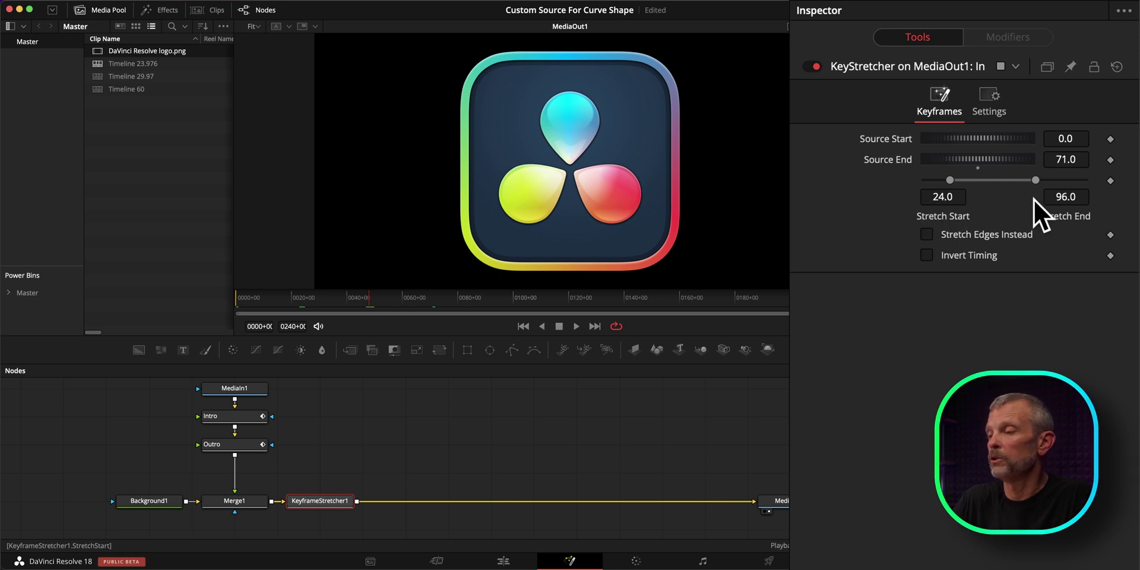
pyautogui.click(1068, 196)
pyautogui.write('48')
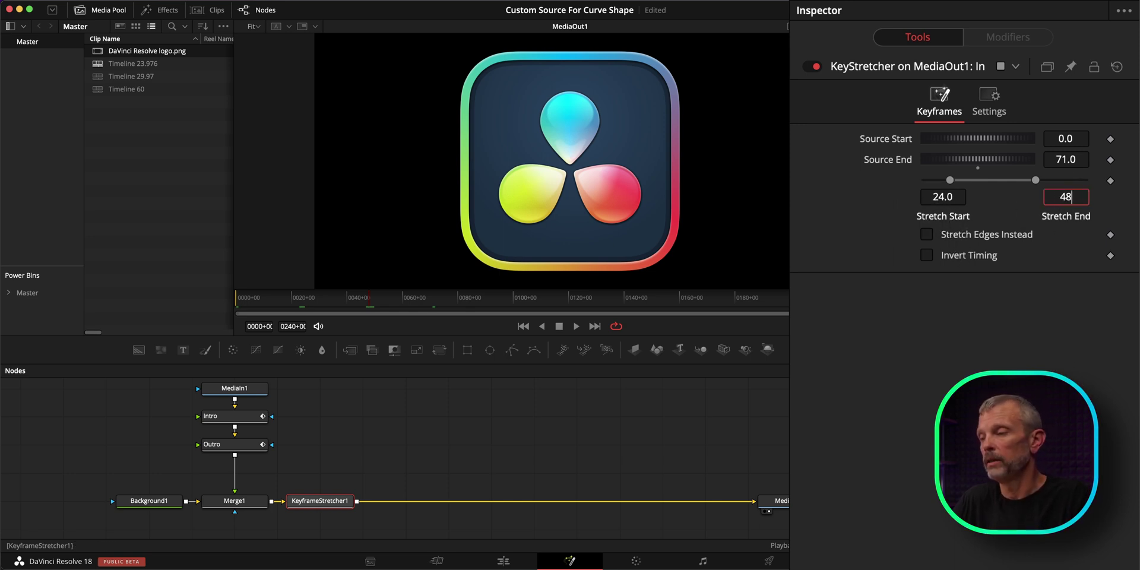
pyautogui.press('Return')
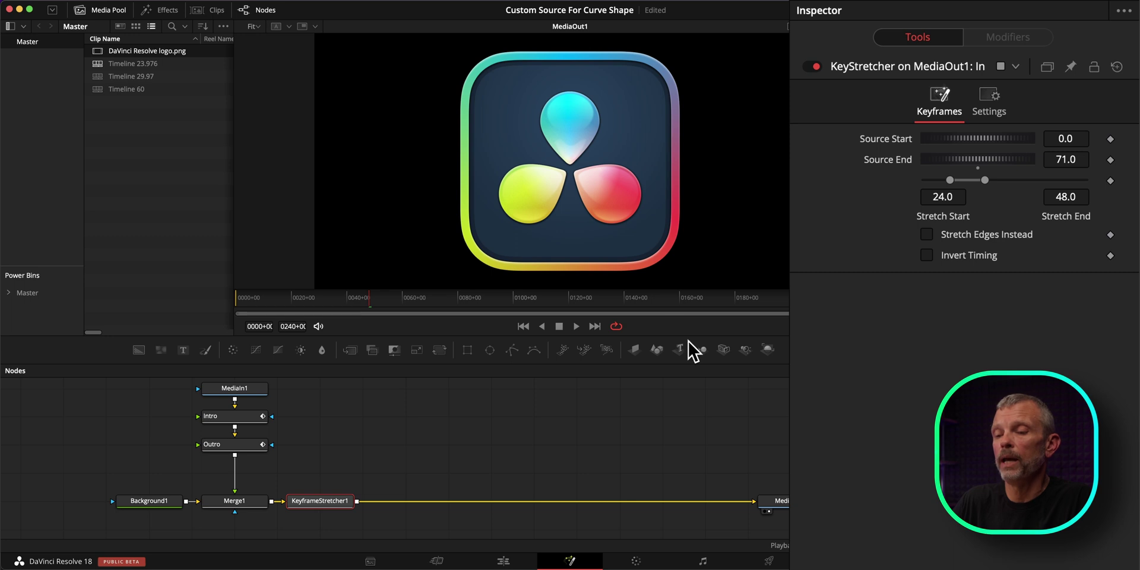
# Step: Back on the Edit page, play the timeline from the start
pyautogui.click(503, 561)
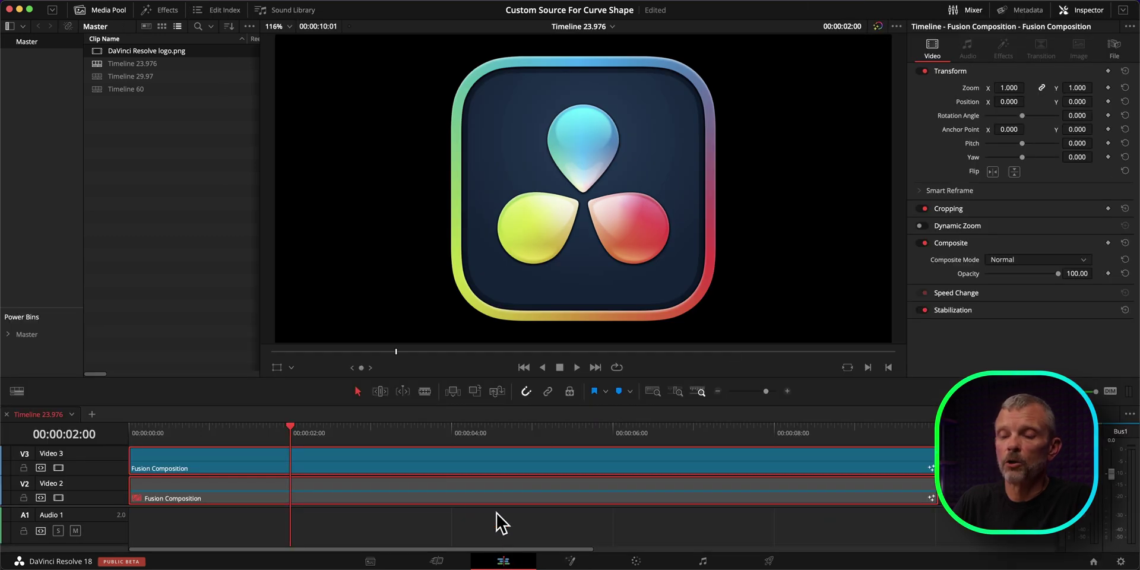
pyautogui.click(522, 368)
pyautogui.press('space')
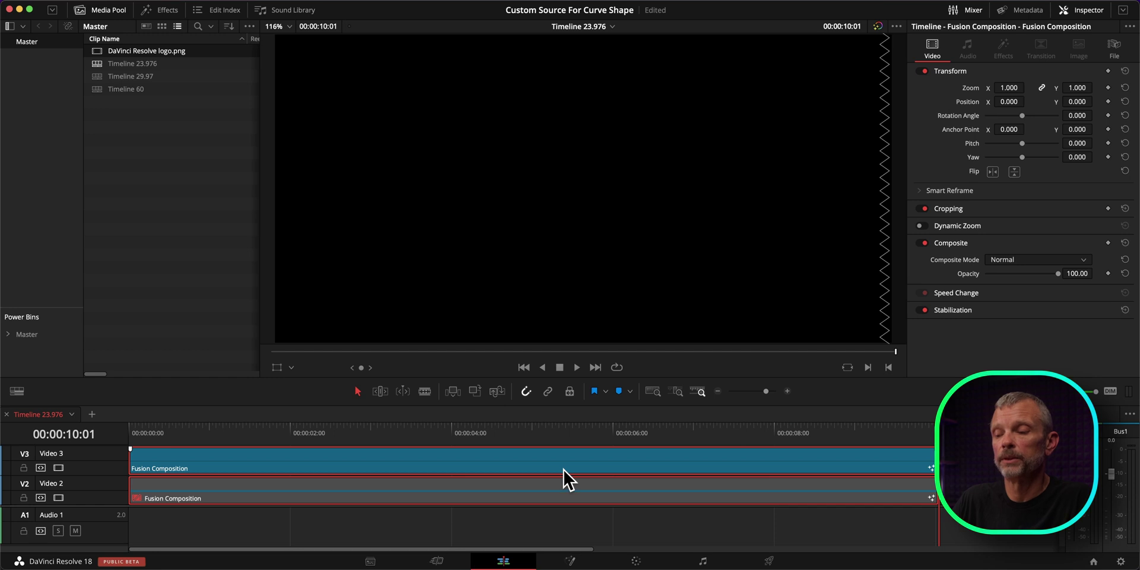
# Step: Trim the top clip to end near 00:00:04:22 and play it from the start
pyautogui.moveTo(933, 460); pyautogui.dragTo(525, 465)
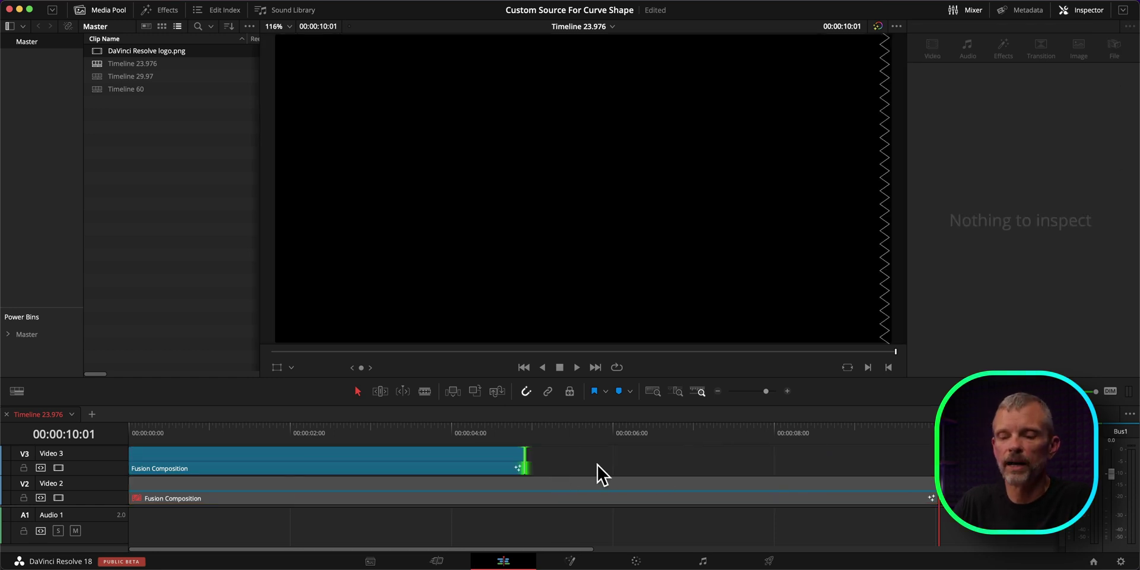
pyautogui.press('Home')
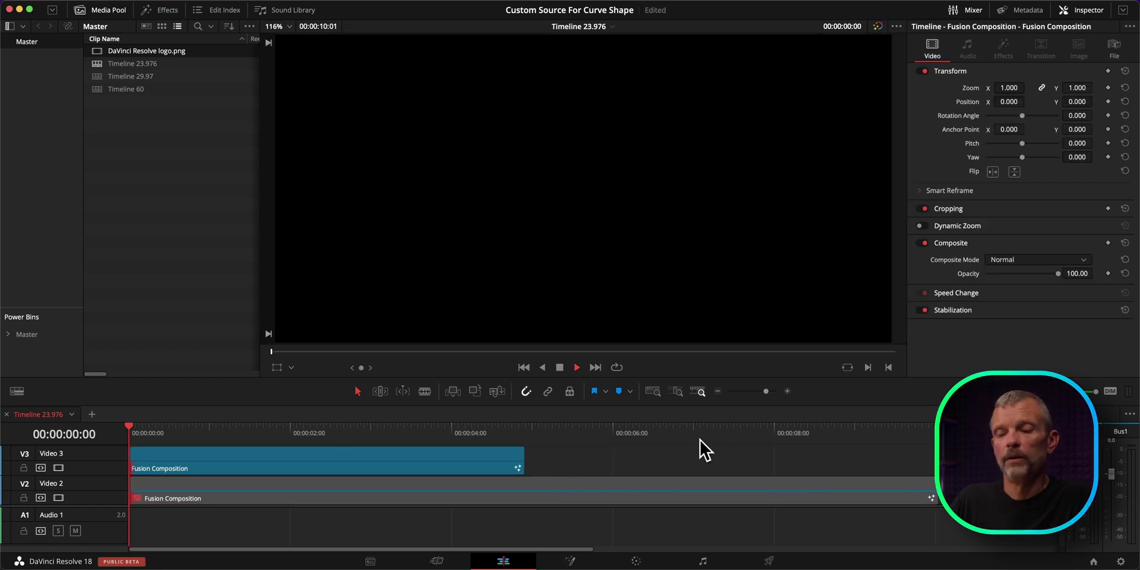
pyautogui.press('space')
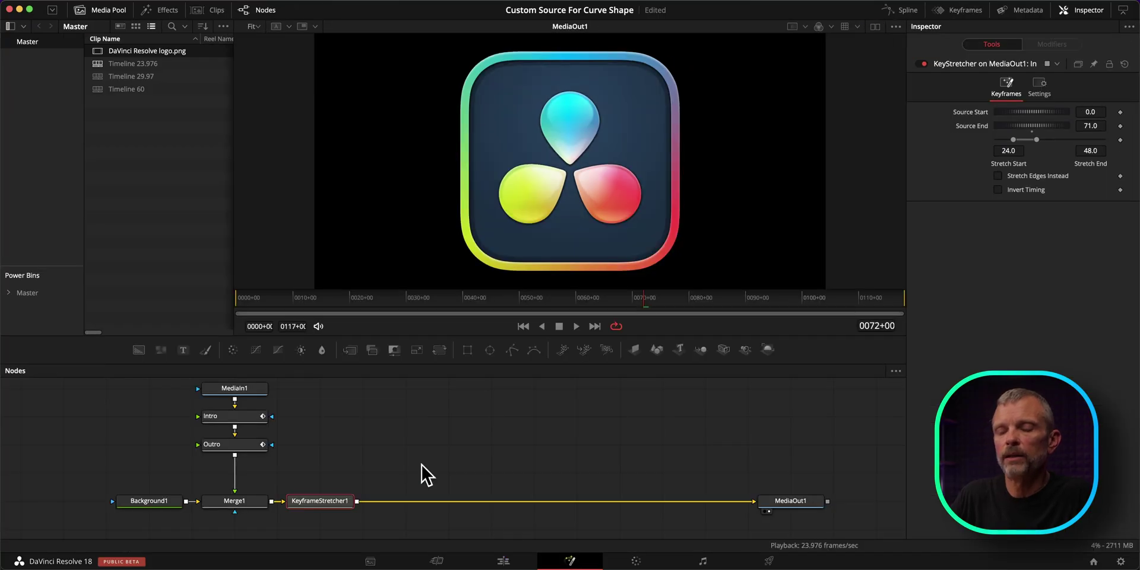
# Step: Change Intro's zoom curve Input at frame 24 to 2.0
pyautogui.click(236, 417)
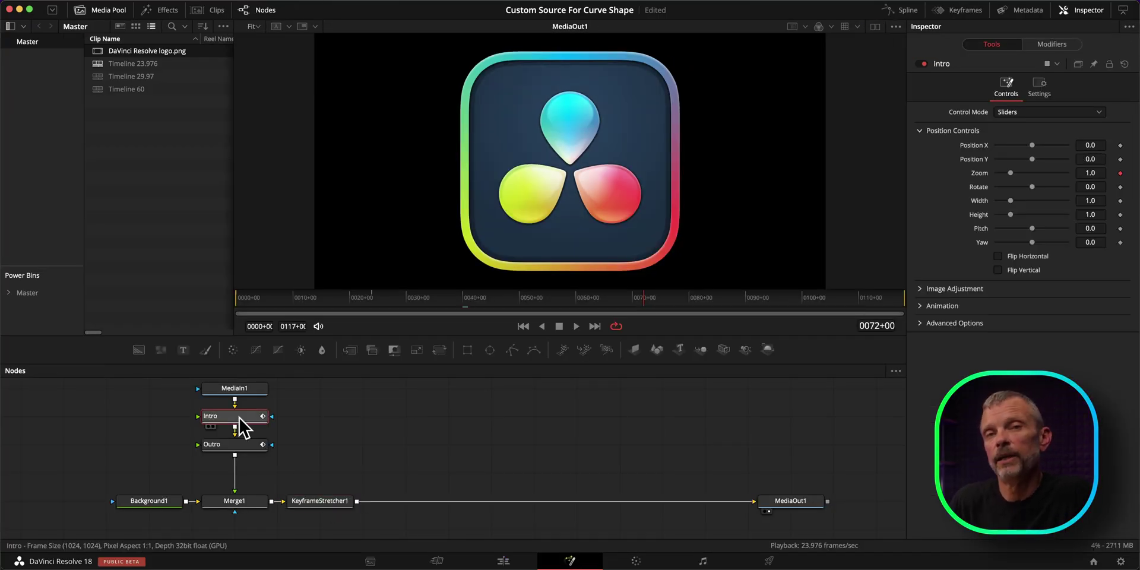
pyautogui.click(1053, 45)
pyautogui.press('Home')
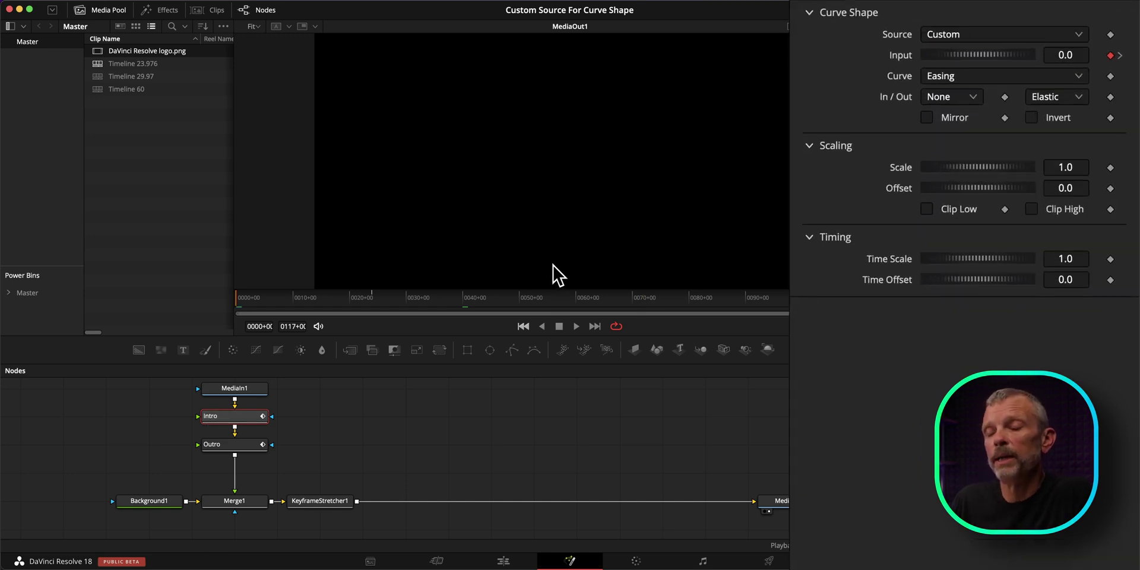
pyautogui.click(374, 309)
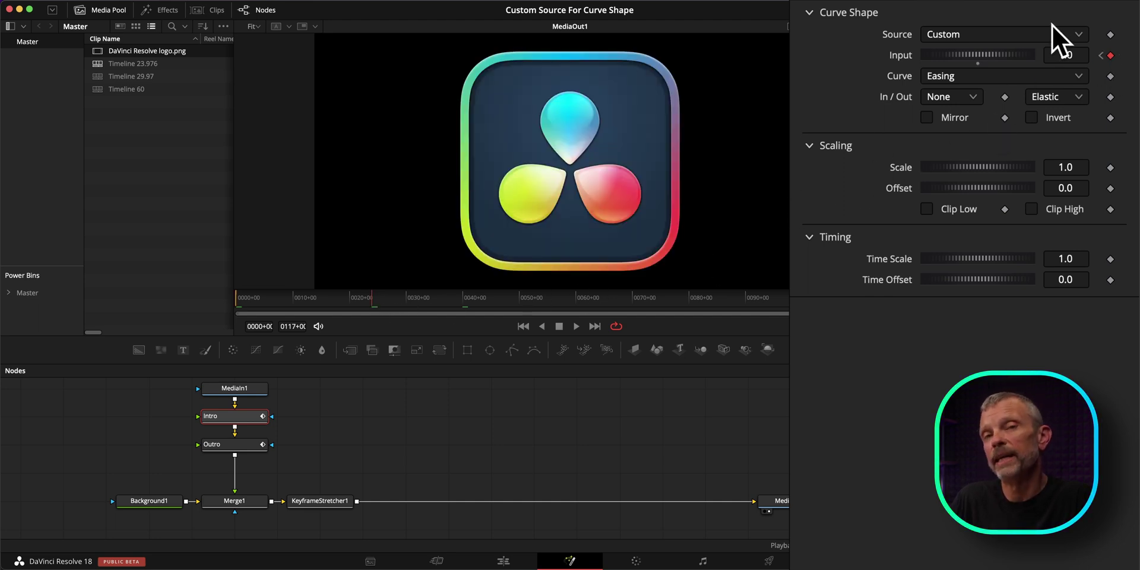
pyautogui.click(1075, 55)
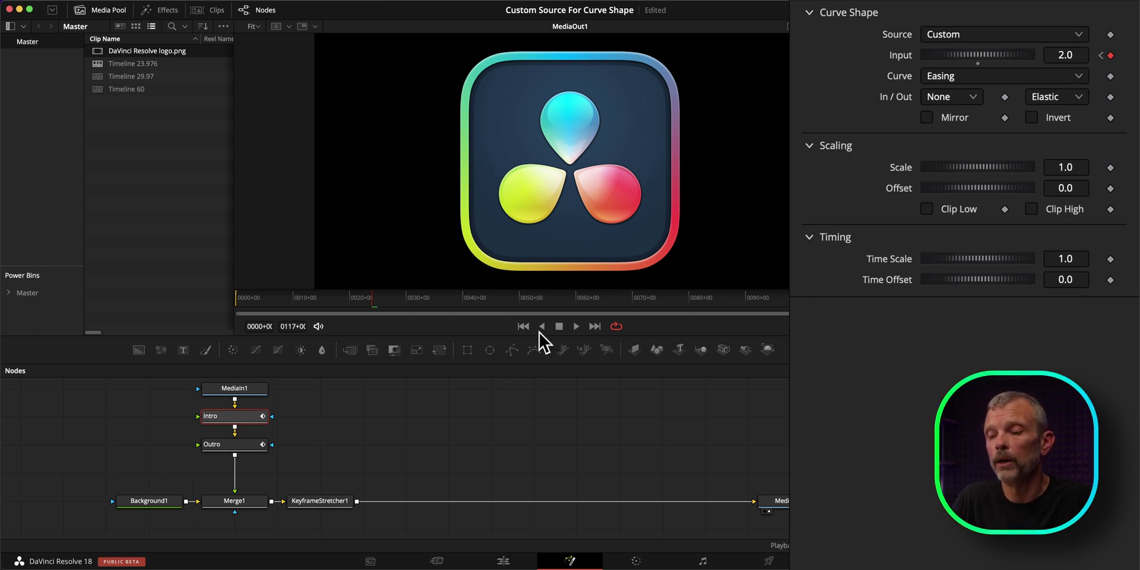
# Step: Play the new elastic intro from the first frame, then stop
pyautogui.click(523, 327)
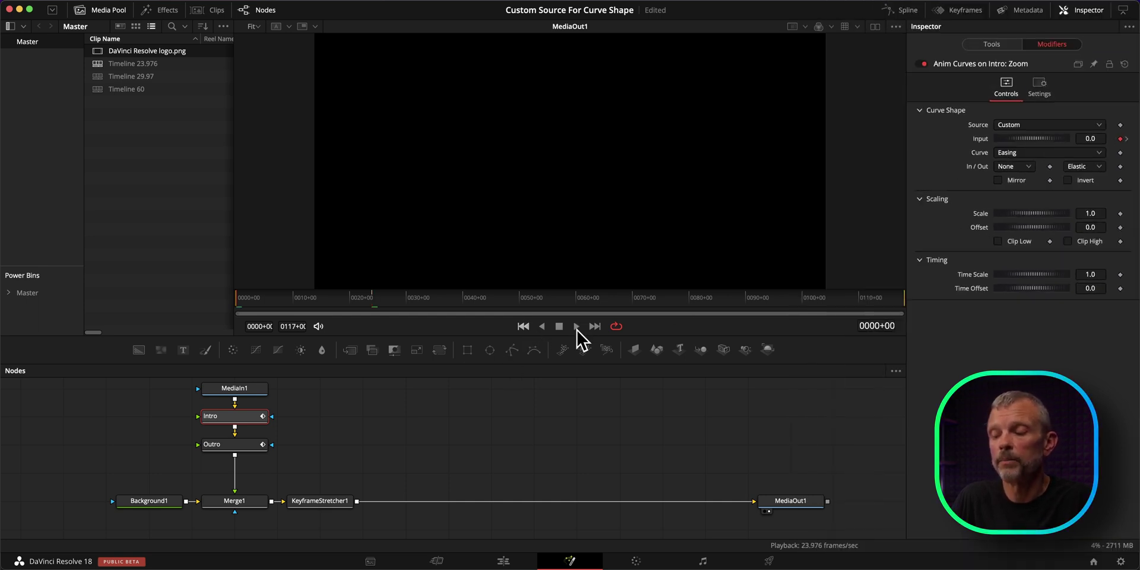
pyautogui.click(575, 326)
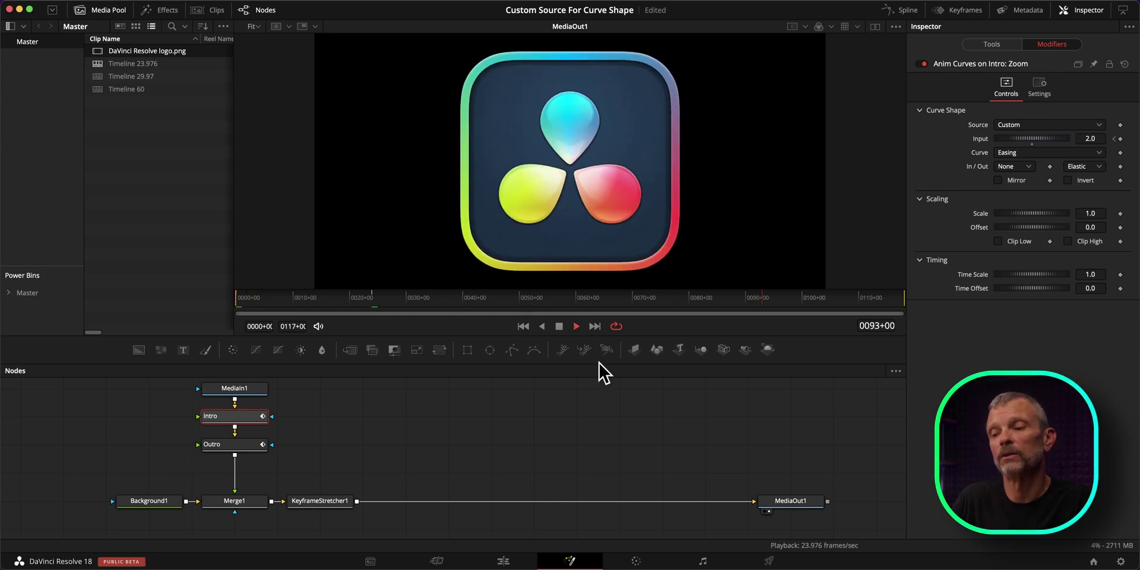
pyautogui.click(559, 326)
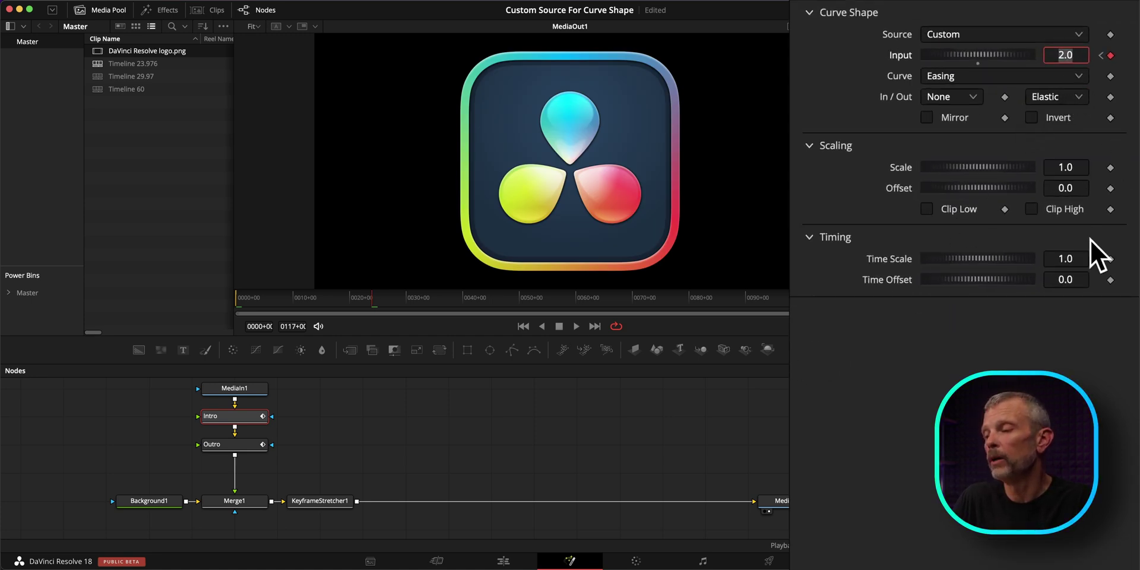
# Step: Set Intro's curve Time Scale to 0.5 and play the new timing
pyautogui.click(1077, 259)
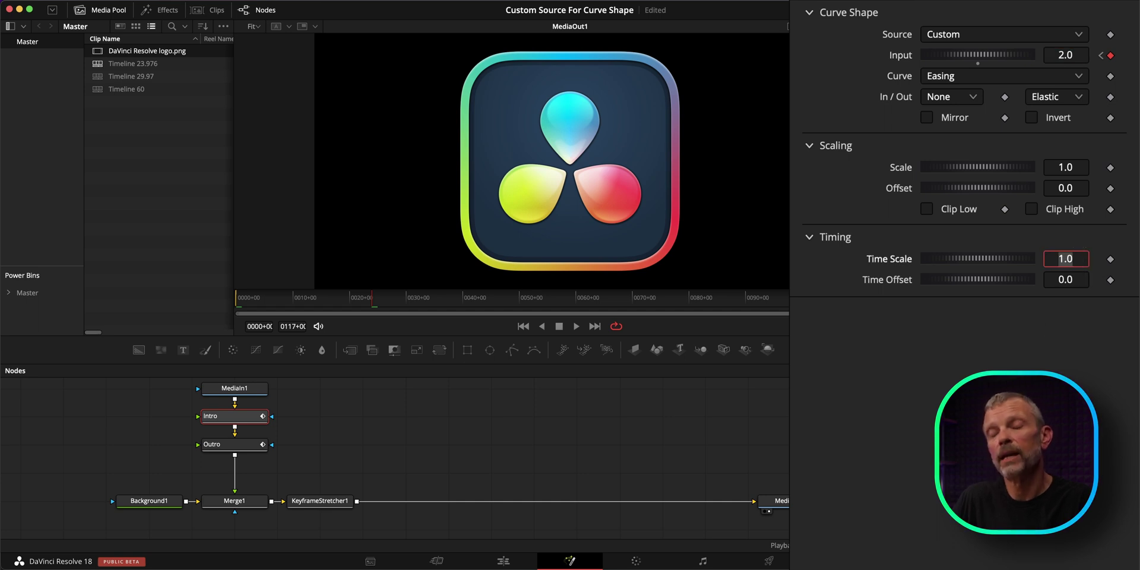
pyautogui.write('.5')
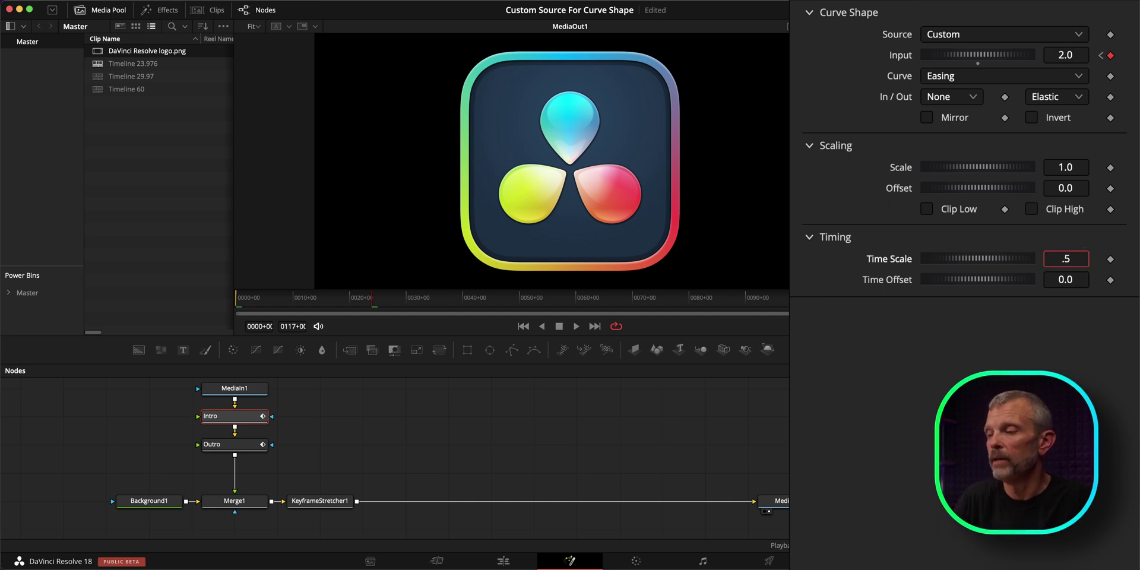
pyautogui.press('Return')
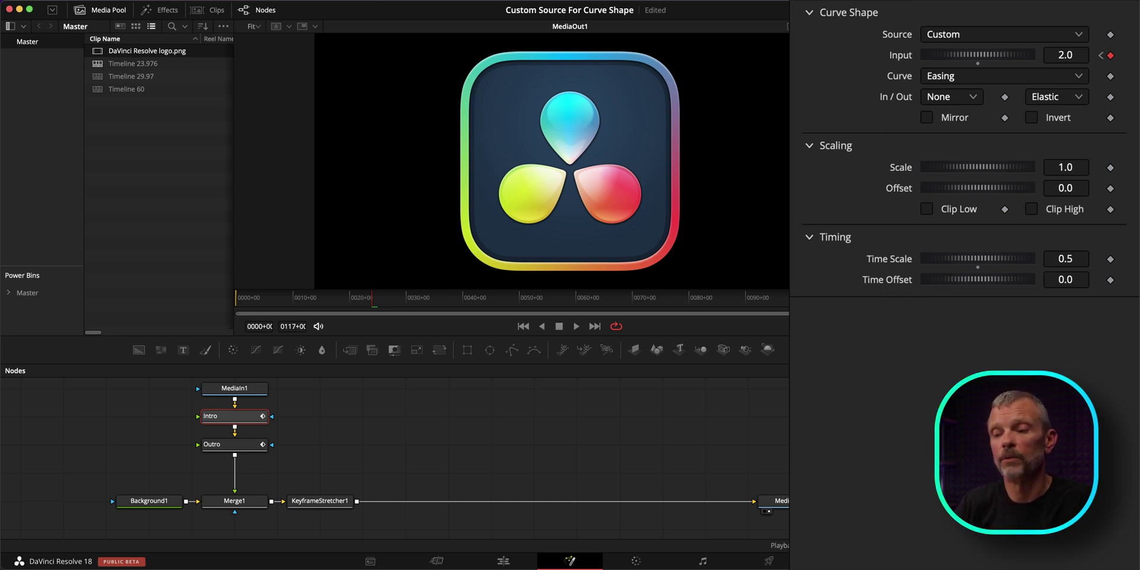
pyautogui.press('space')
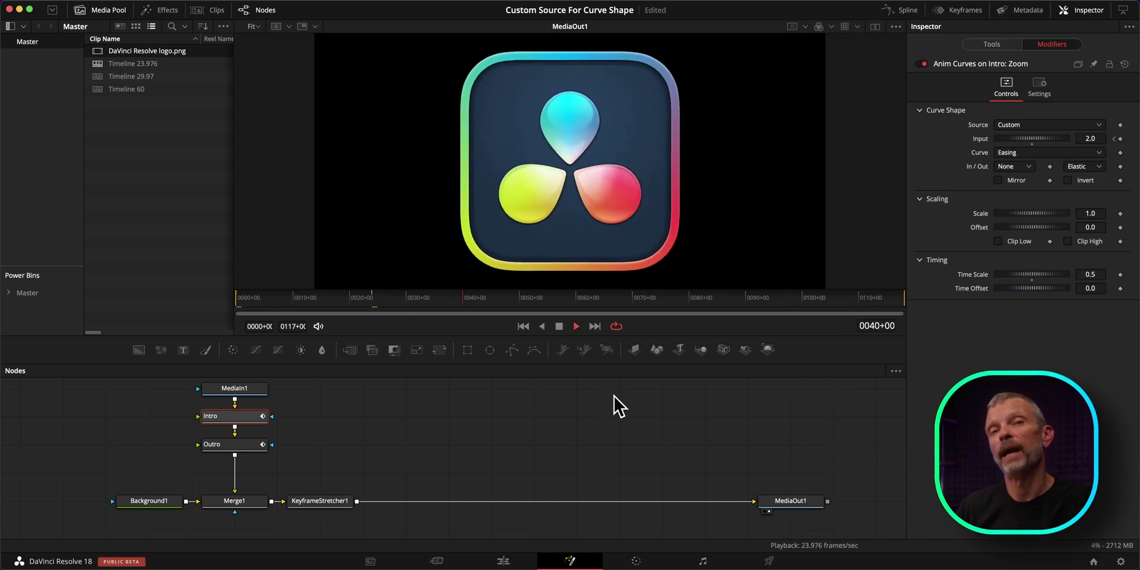